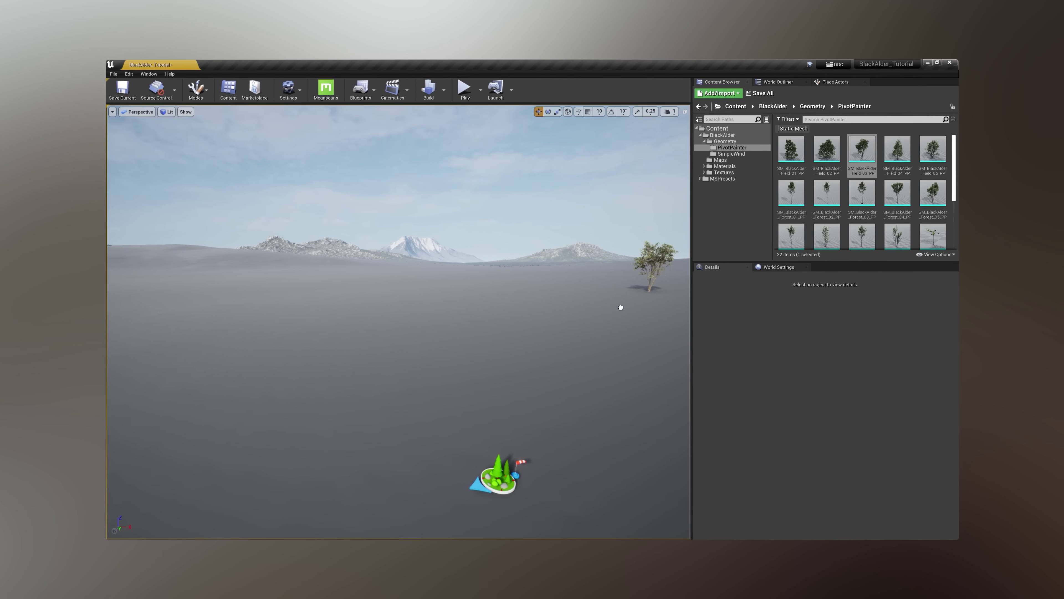
Place trial Field_01, Forest_02 and Forest_07 Black Alder trees on the terrain.
left_click_drag(403, 464, 389, 483)
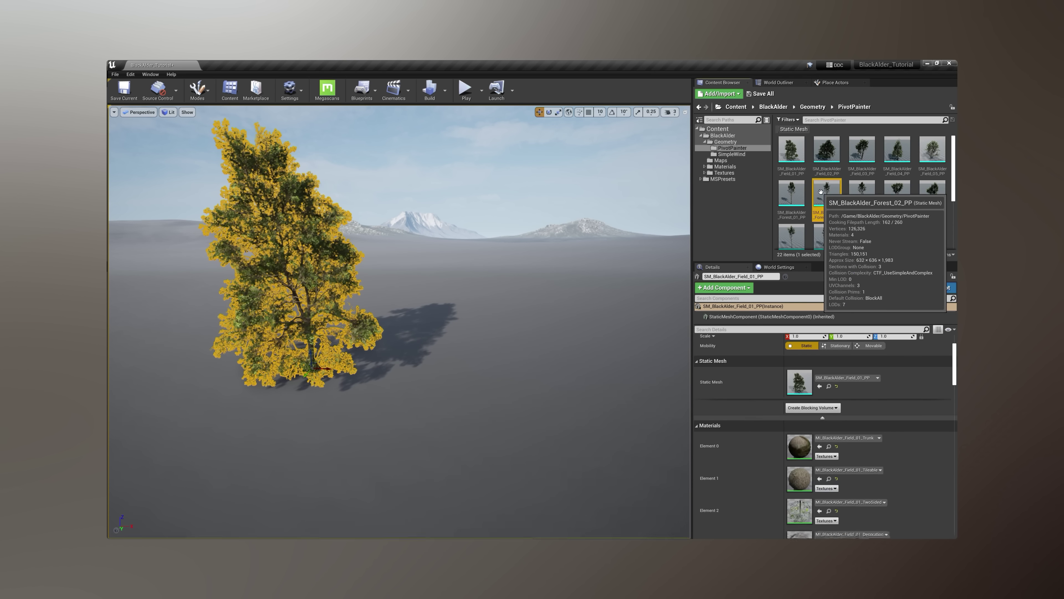
left_click_drag(826, 235, 387, 349)
left_click_drag(686, 285, 351, 409)
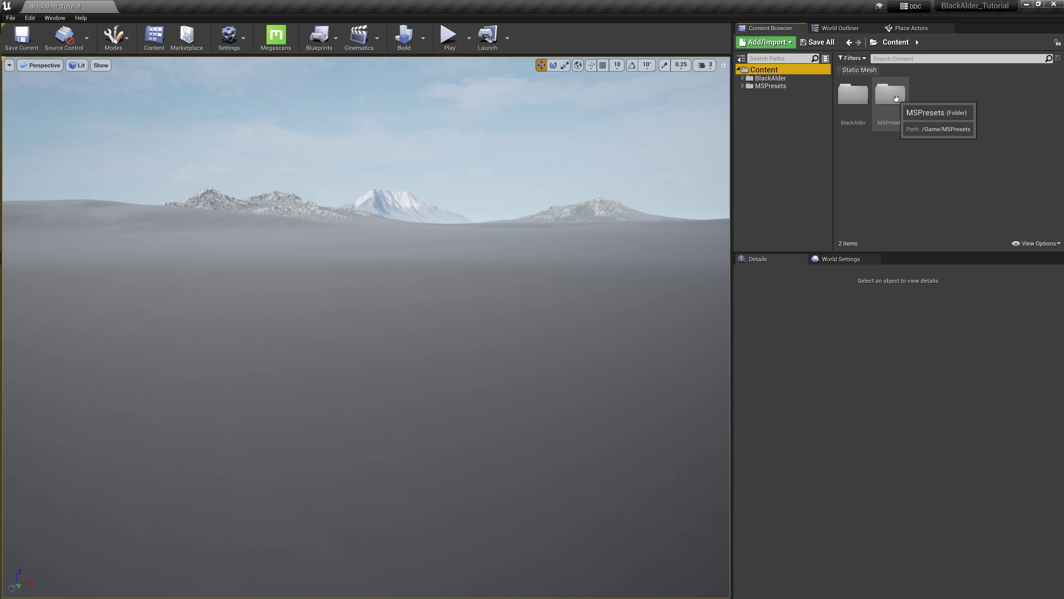
Open BlackAlder > Geometry > PivotPainter to list the 22 alder tree meshes.
double_click(851, 100)
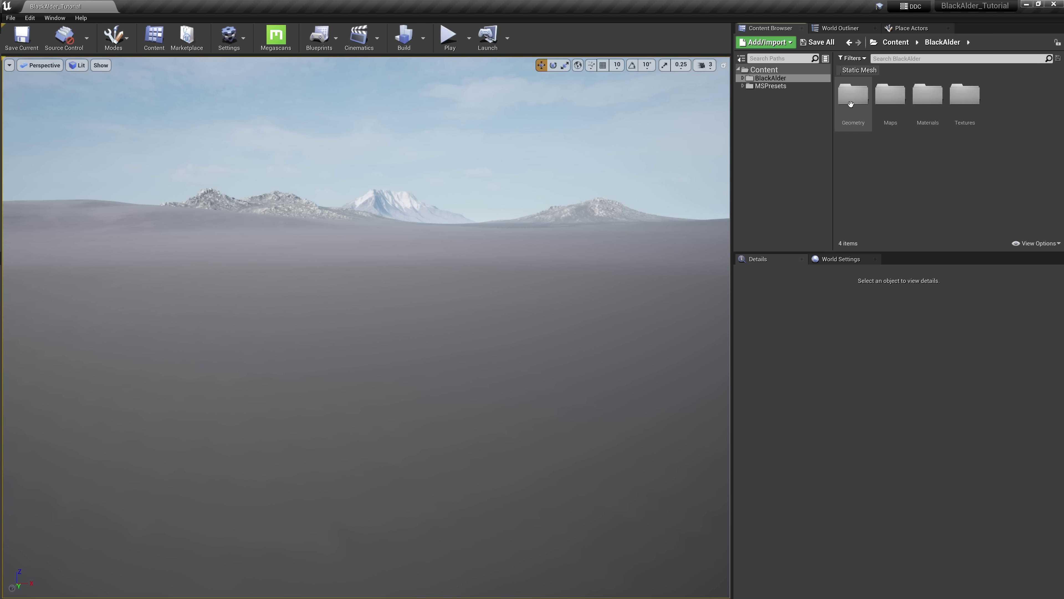
double_click(850, 104)
double_click(850, 105)
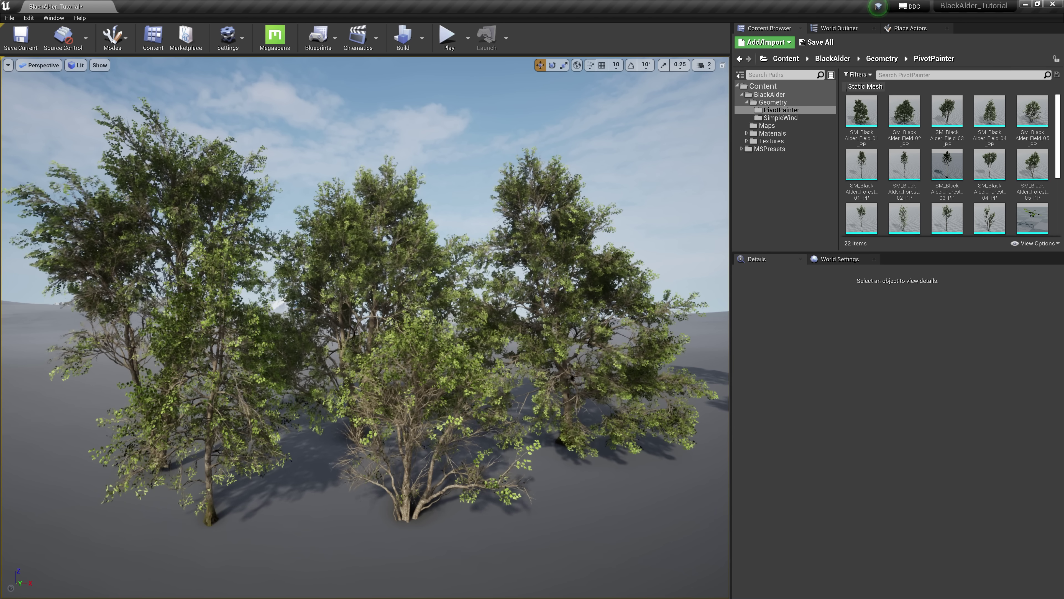
key("d")
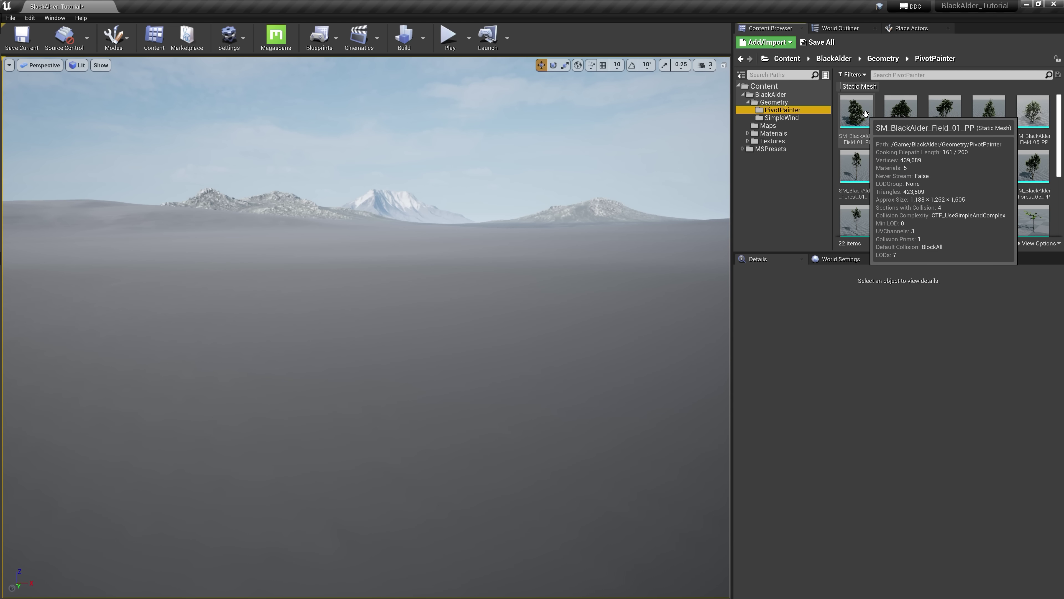
Place a Field_01, two Forest_02 and a Forest_07 alder side by side.
left_click_drag(857, 111, 257, 386)
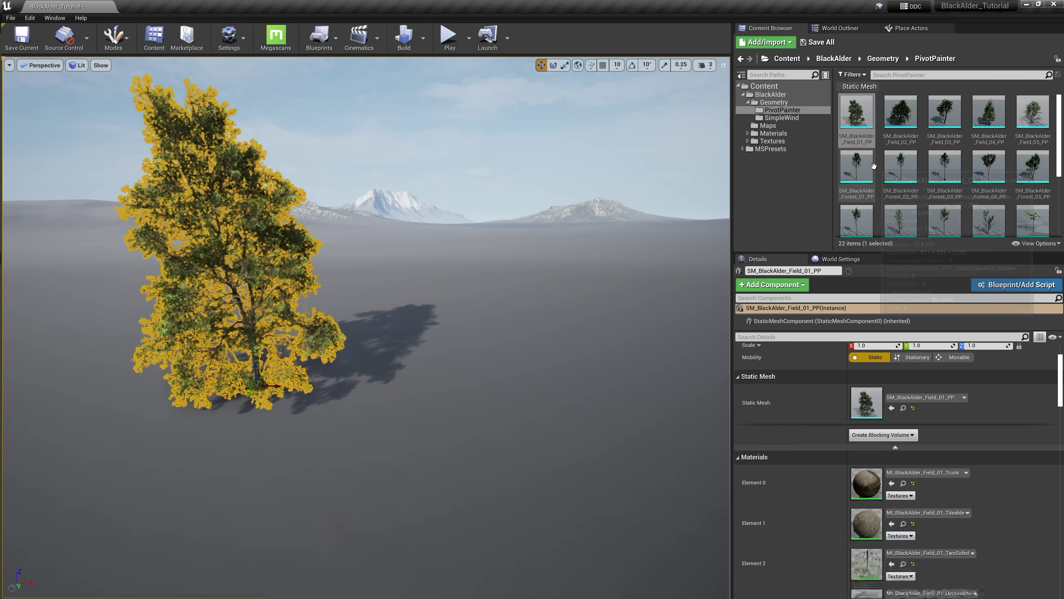
left_click_drag(808, 203, 352, 361)
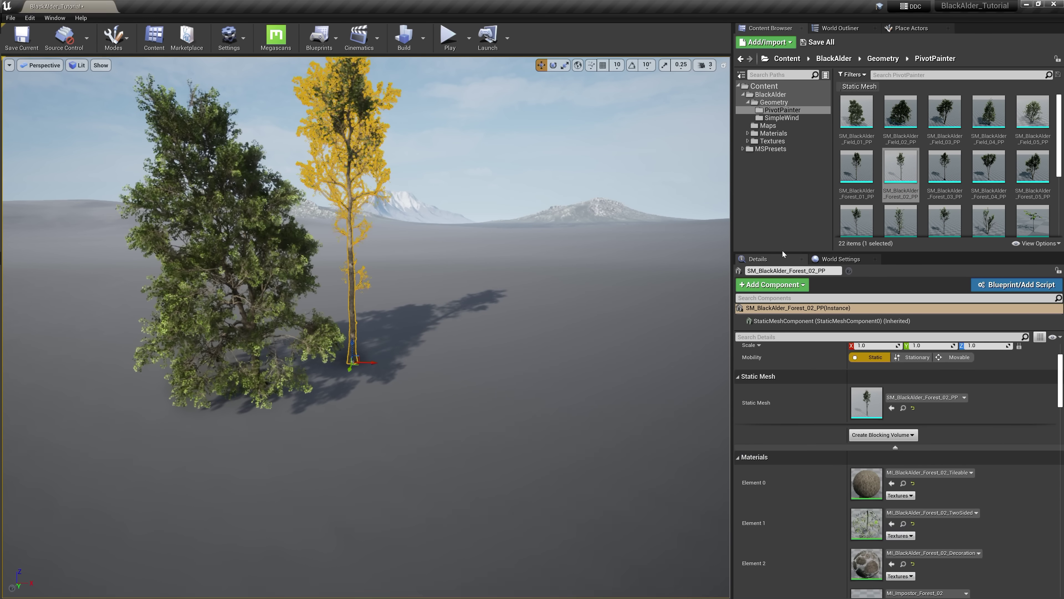
left_click_drag(901, 220, 310, 442)
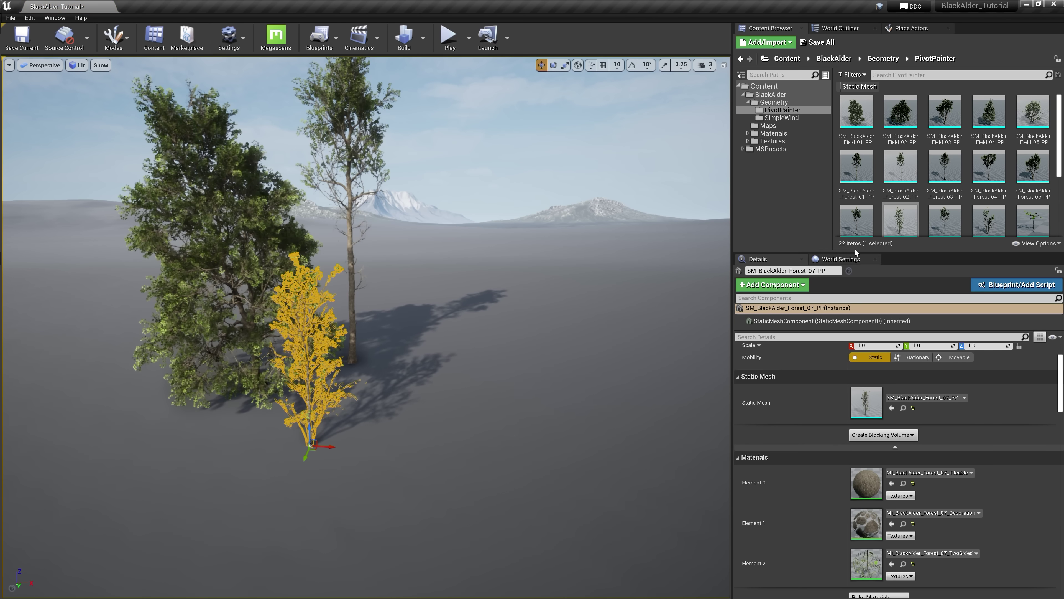
left_click_drag(989, 168, 401, 412)
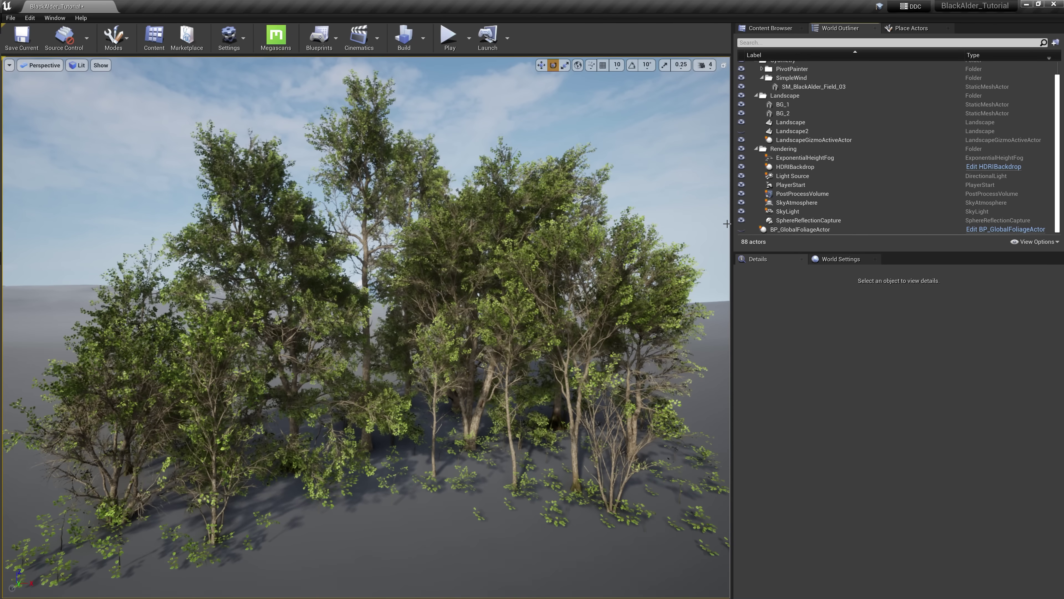
Unhide BP_GlobalFoliageActor, browse to its MSPresets folder, and rotate it about 88° vertically.
left_click(741, 230)
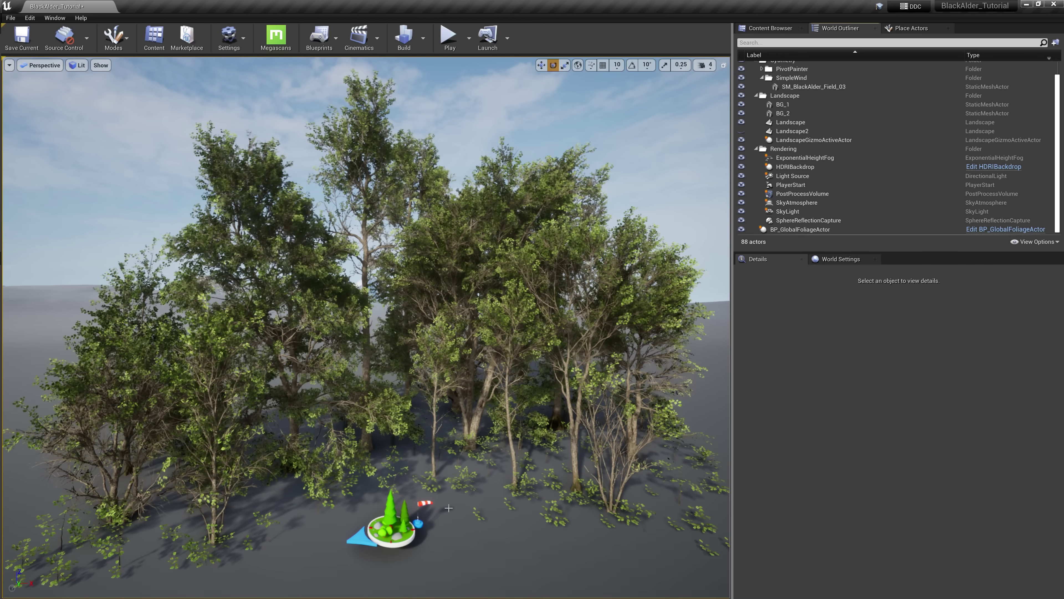
left_click(771, 28)
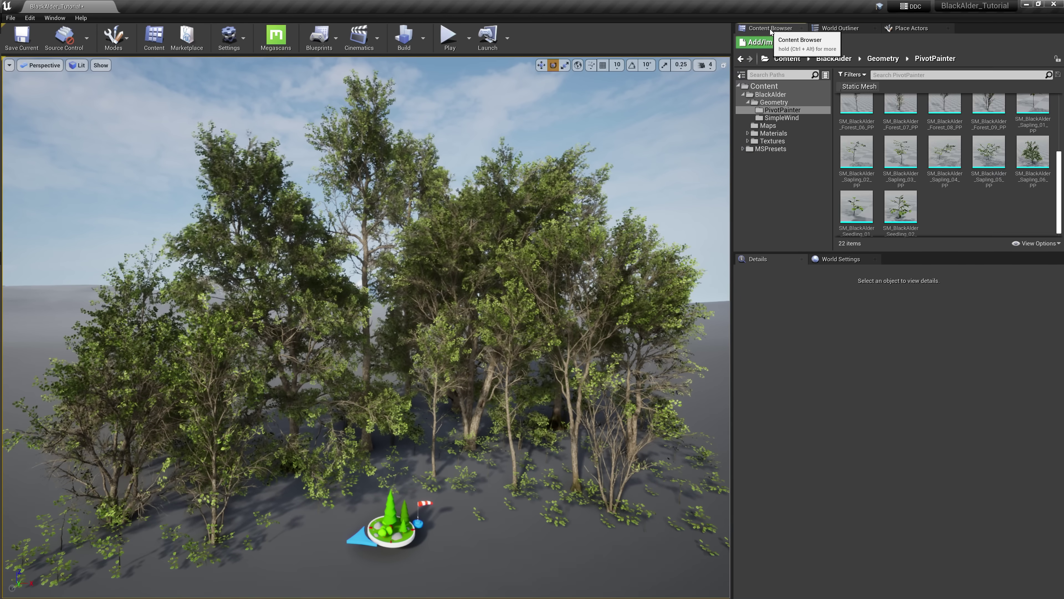
left_click(766, 149)
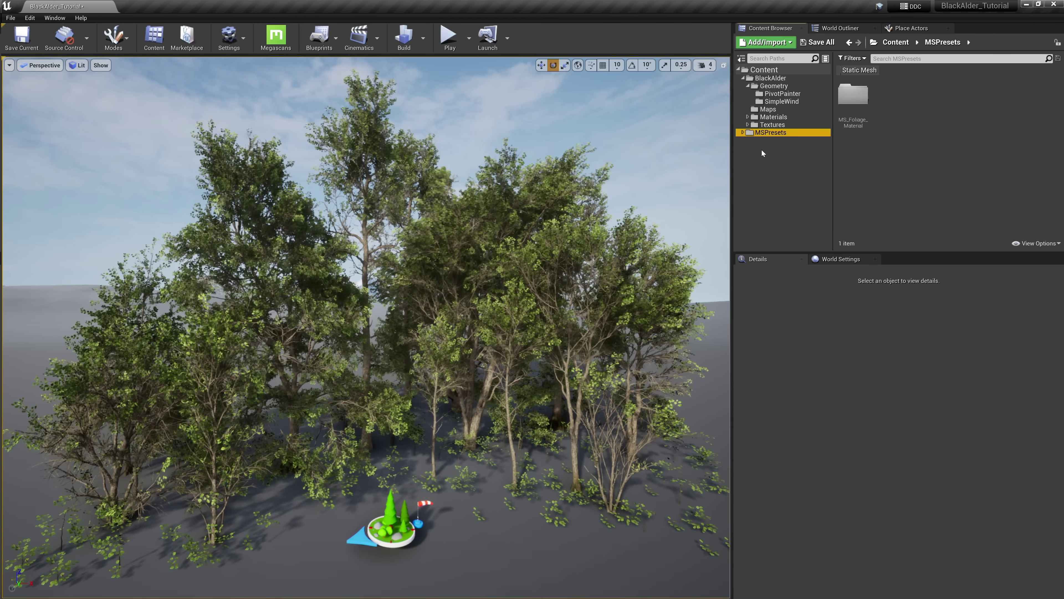
double_click(846, 96)
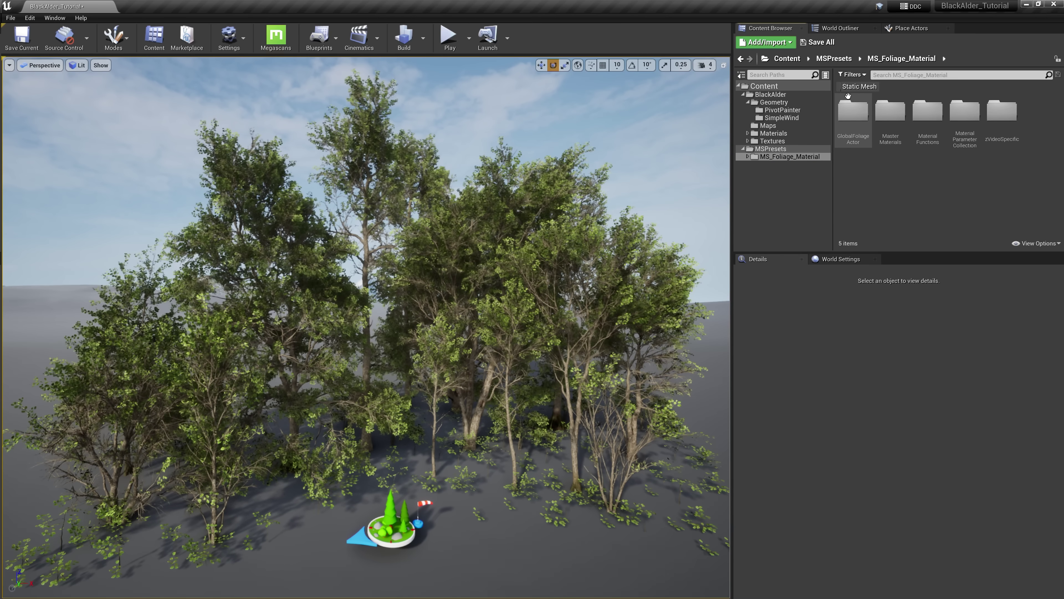
double_click(846, 109)
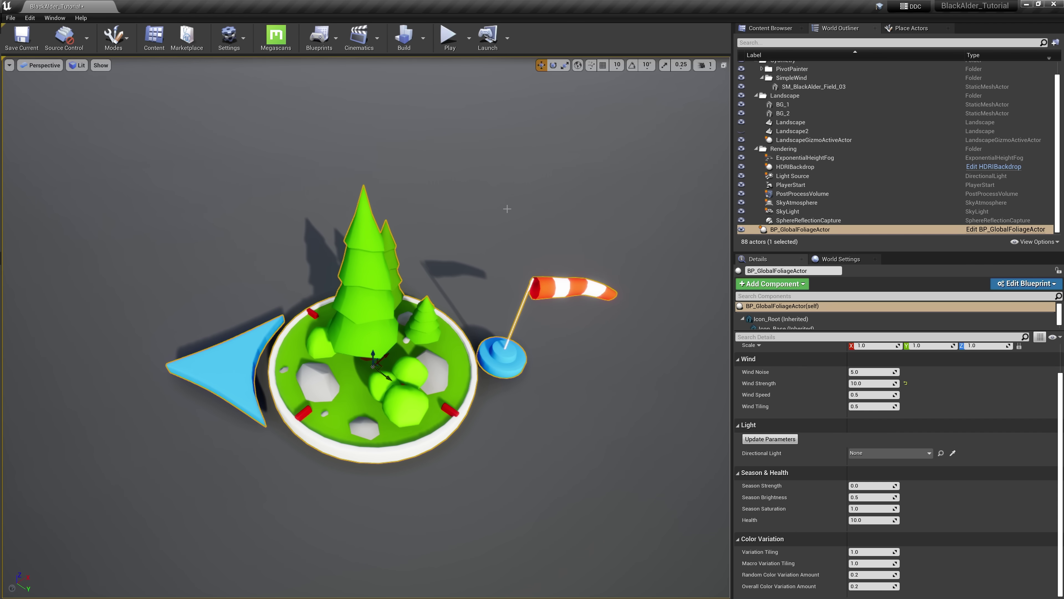
key("e")
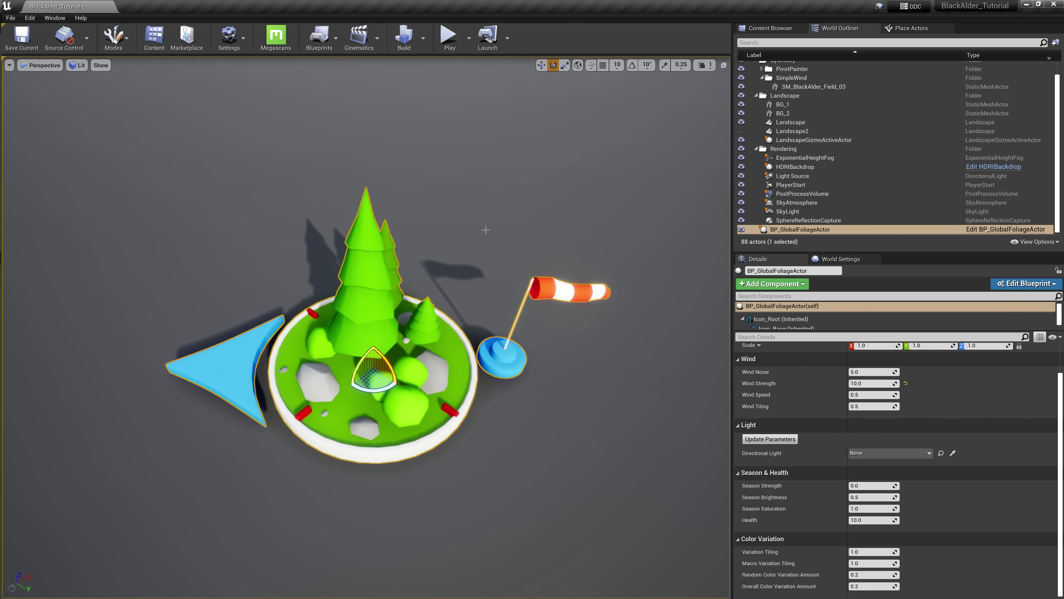
left_click_drag(361, 391, 382, 398)
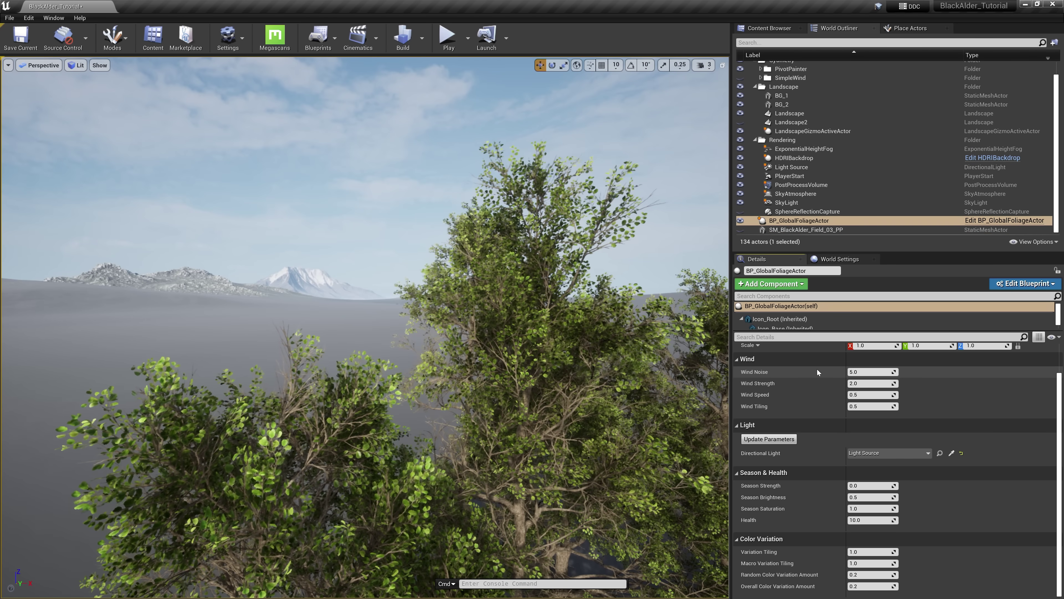
Set Wind Noise to 30 and Wind Strength to 30, and try Wind Speed 2 before returning it to 0.5.
left_click(859, 372)
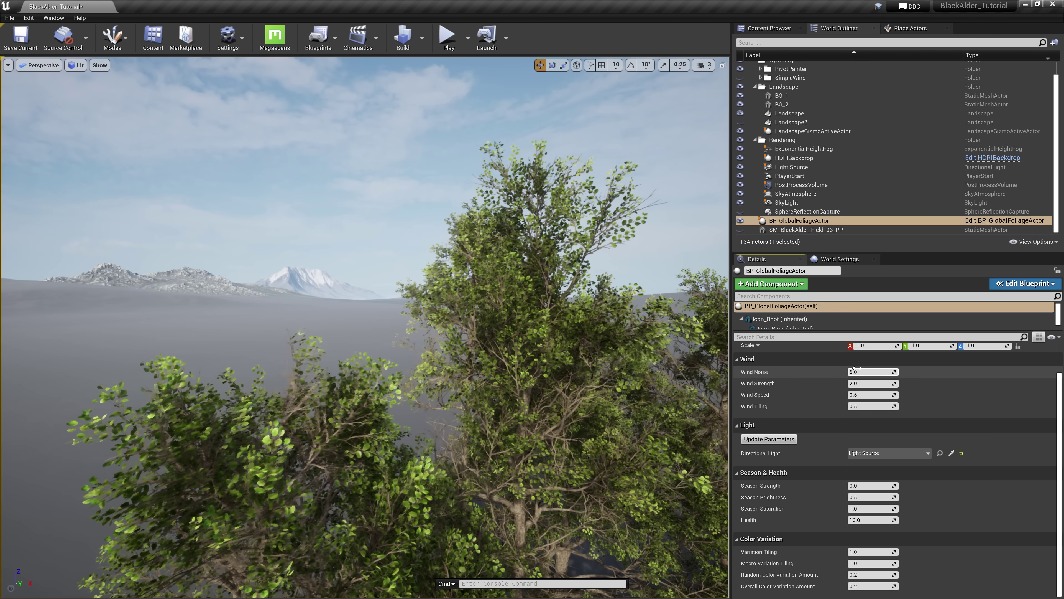
type("30.")
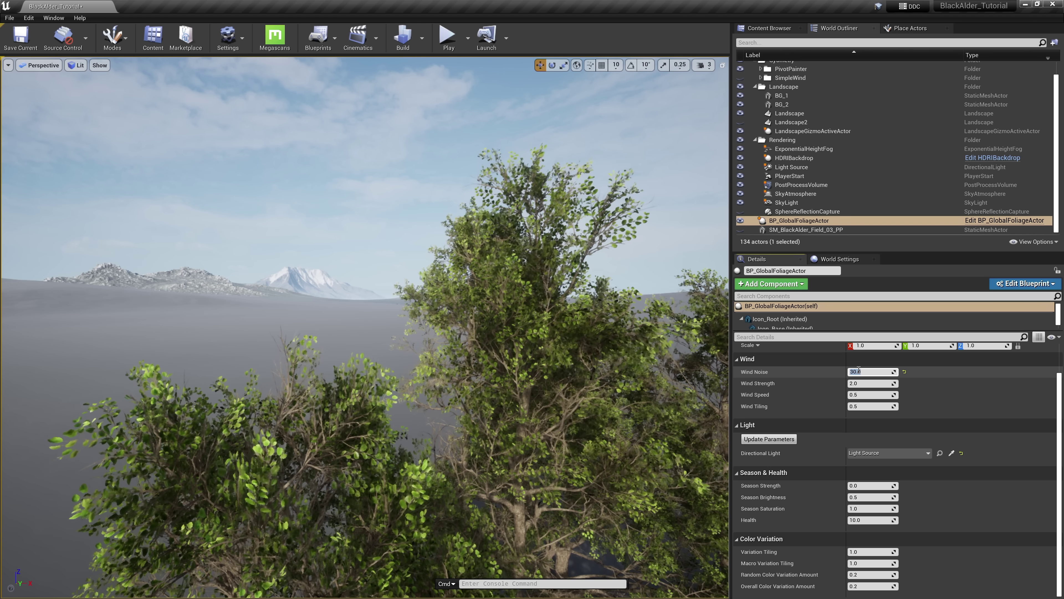
type("0")
key("Return")
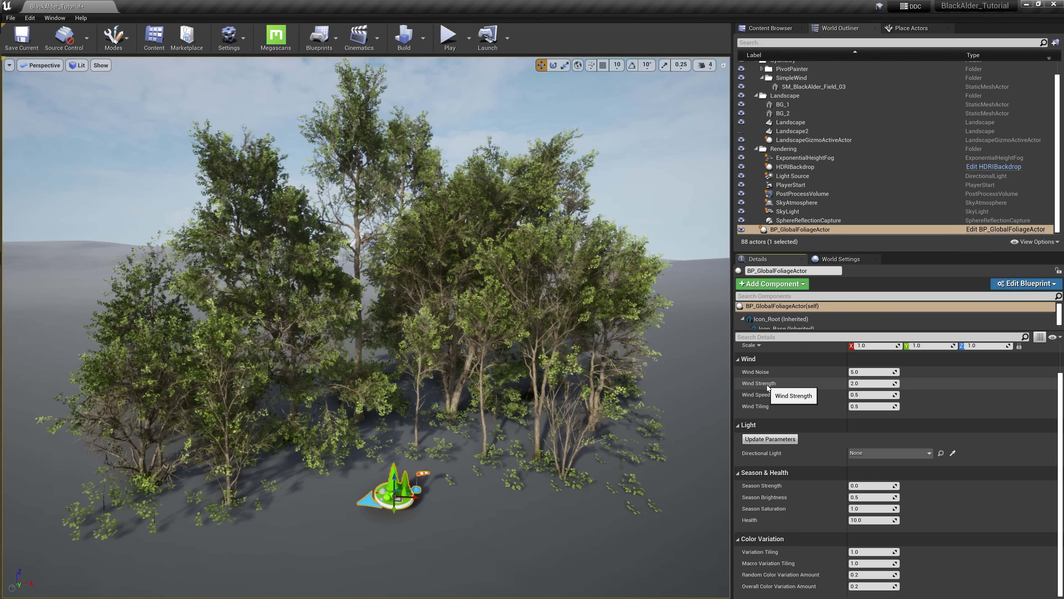
left_click(863, 383)
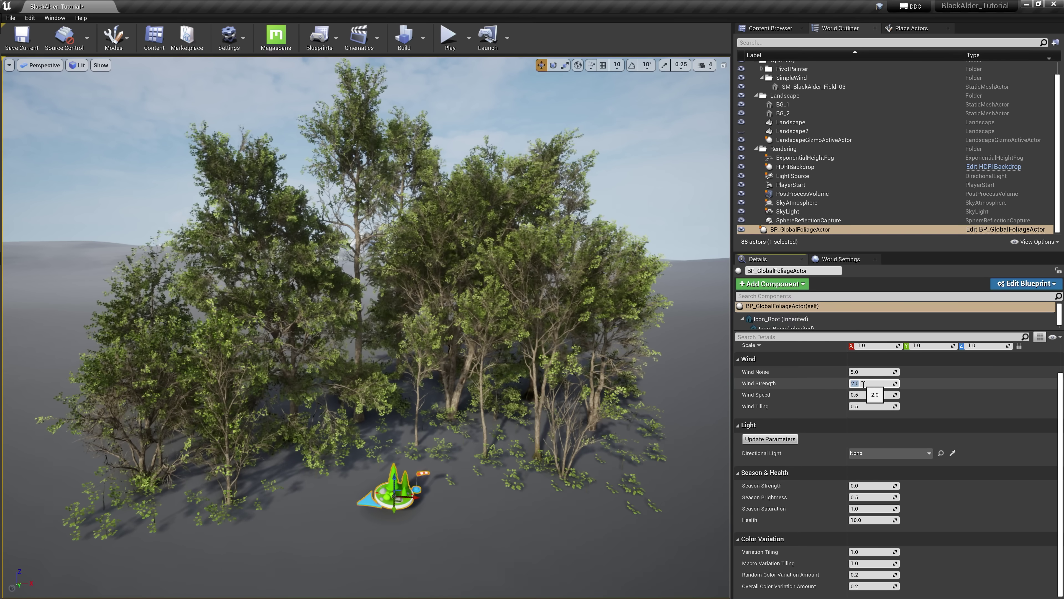
type("30")
key("Return")
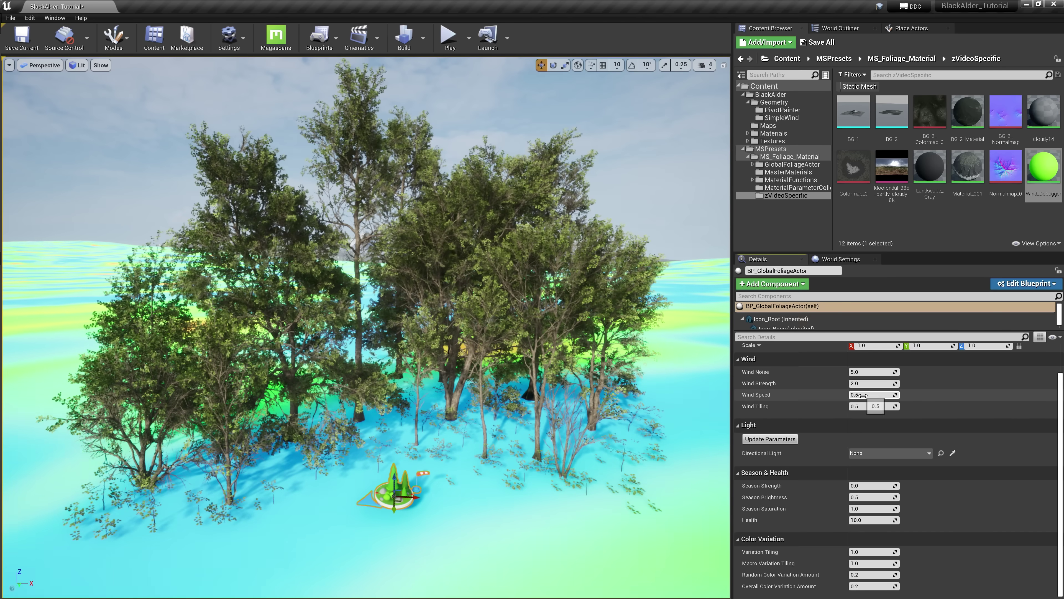
left_click(863, 395)
type("2")
key("Return")
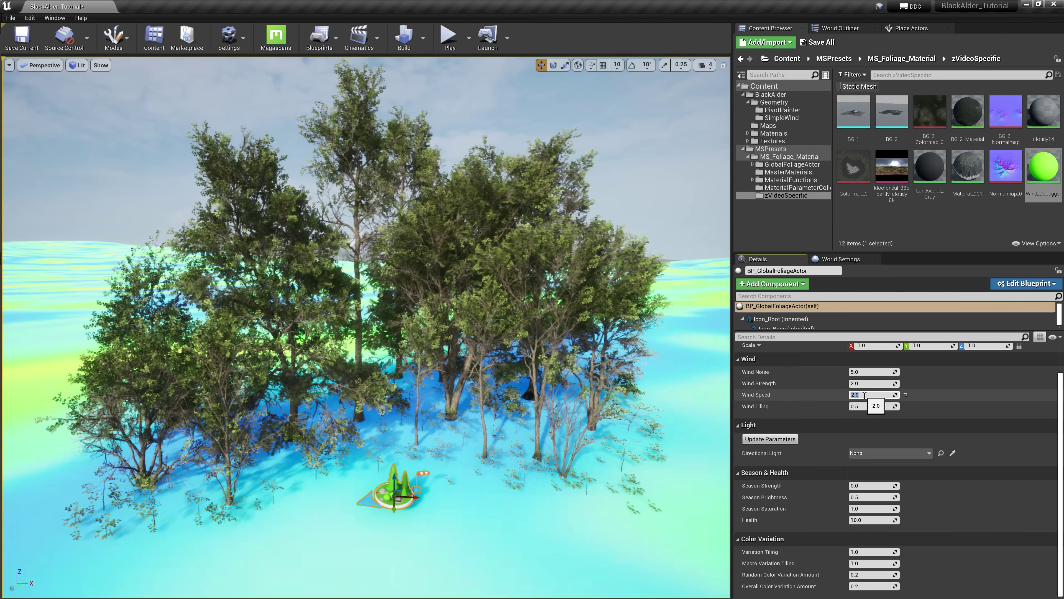
type("0.5")
key("Return")
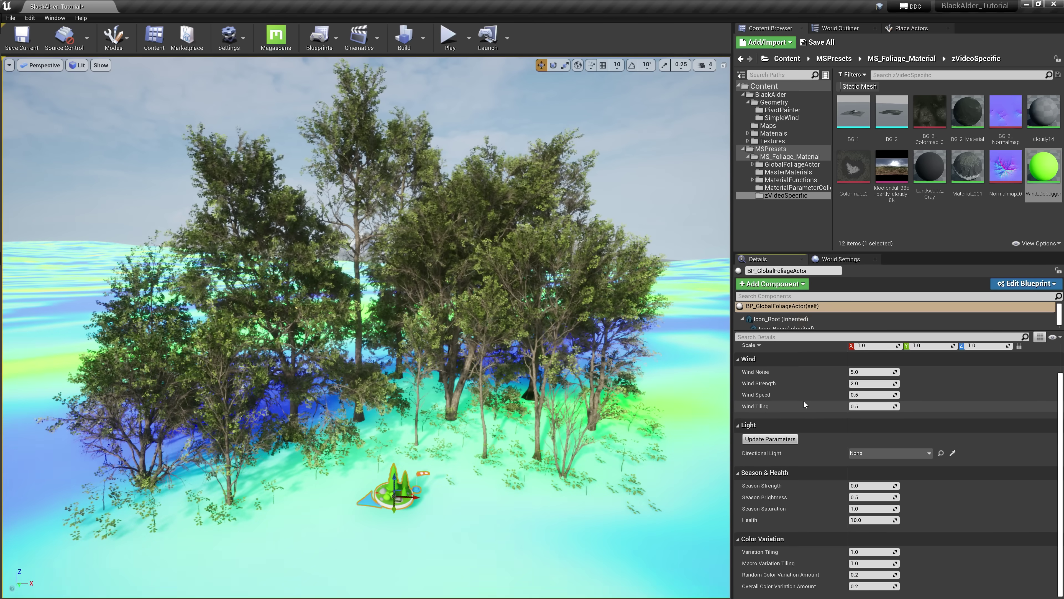
Try Wind Tiling values of 0.2, 0.05 and 5.0.
left_click(866, 406)
type(".2")
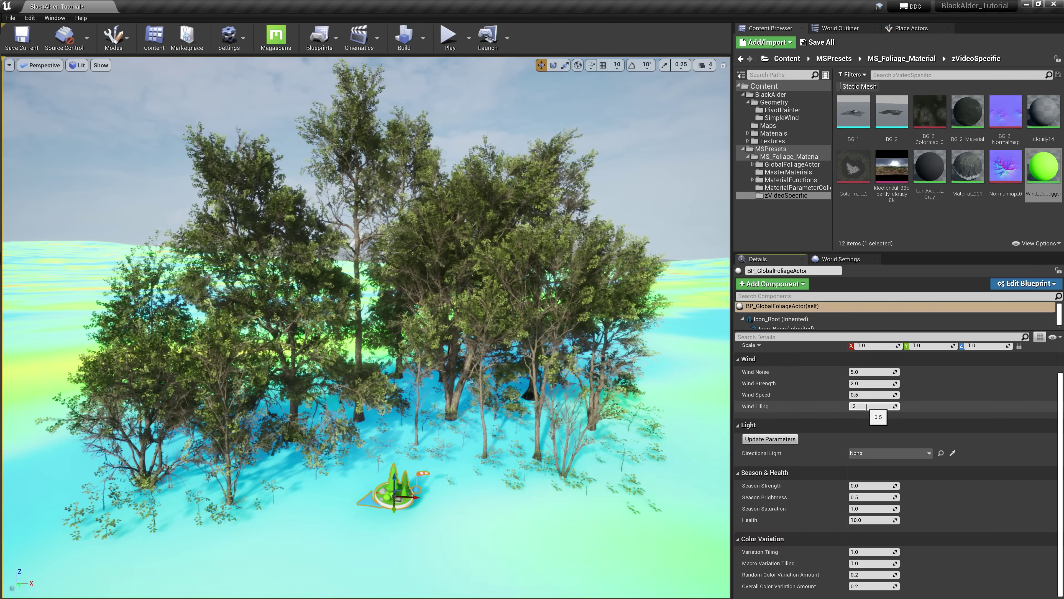
key("Return")
left_click(867, 406)
type(".0")
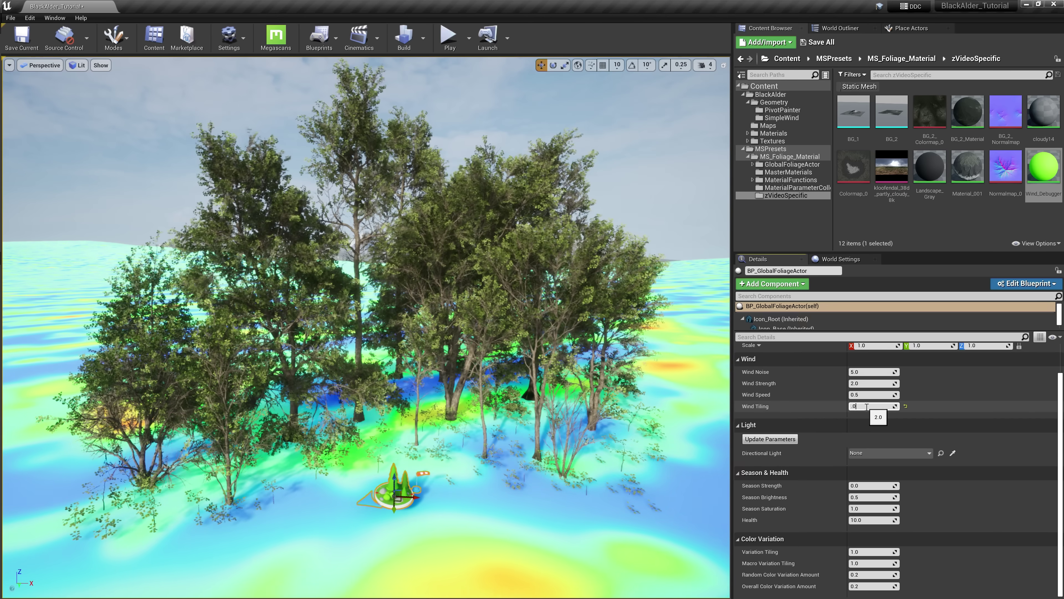
type("5")
key("Return")
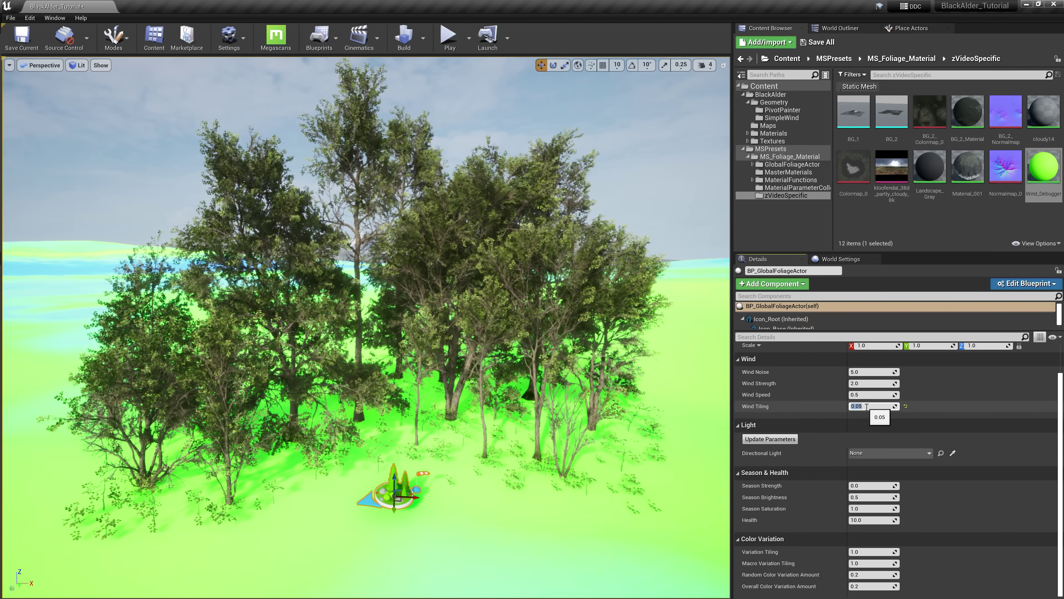
type("5")
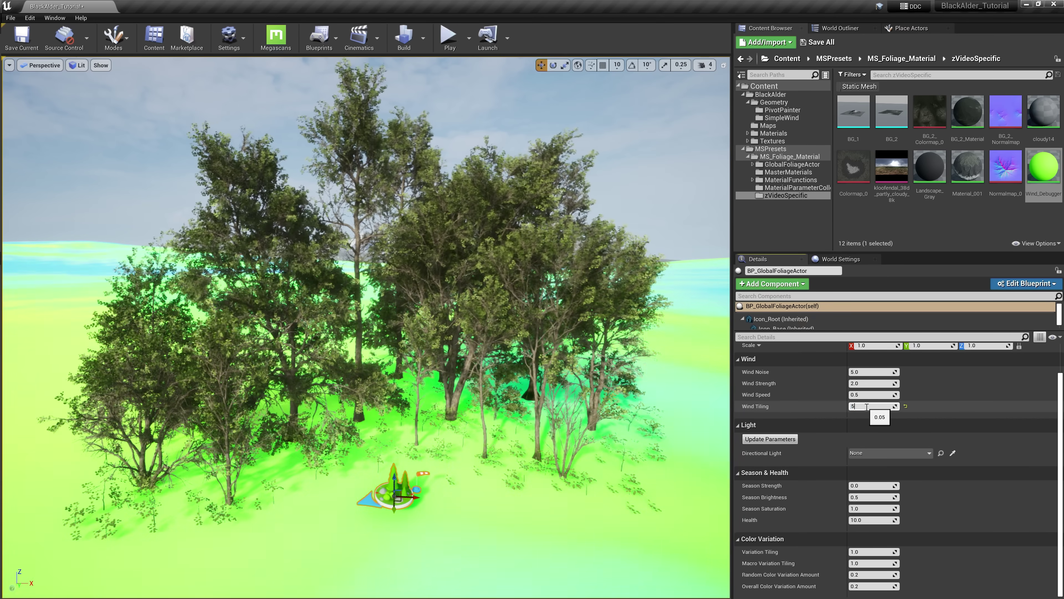
key("Return")
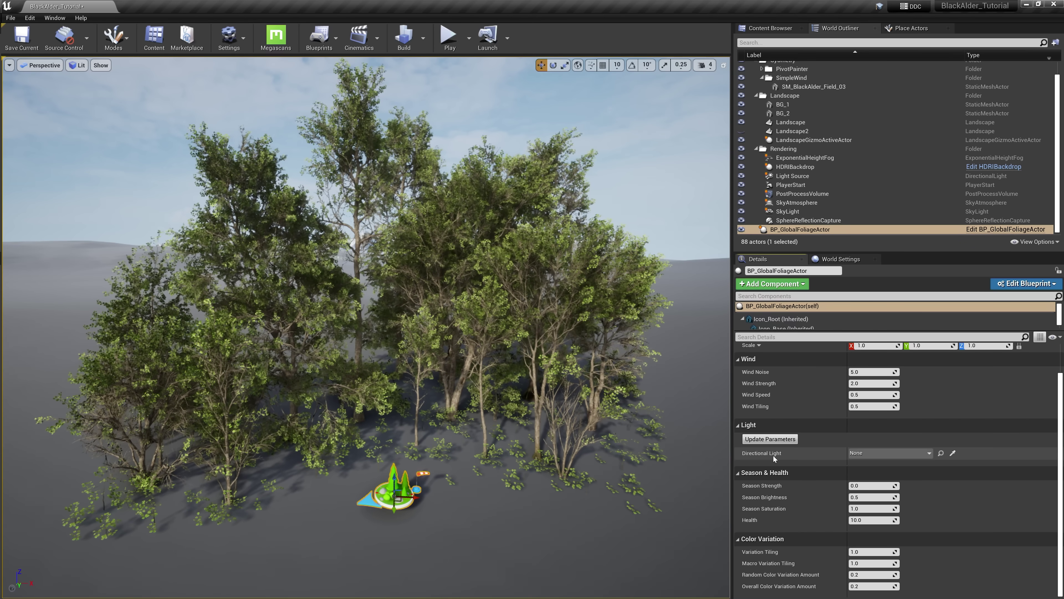
Set the foliage actor's Directional Light to Light Source.
left_click(891, 453)
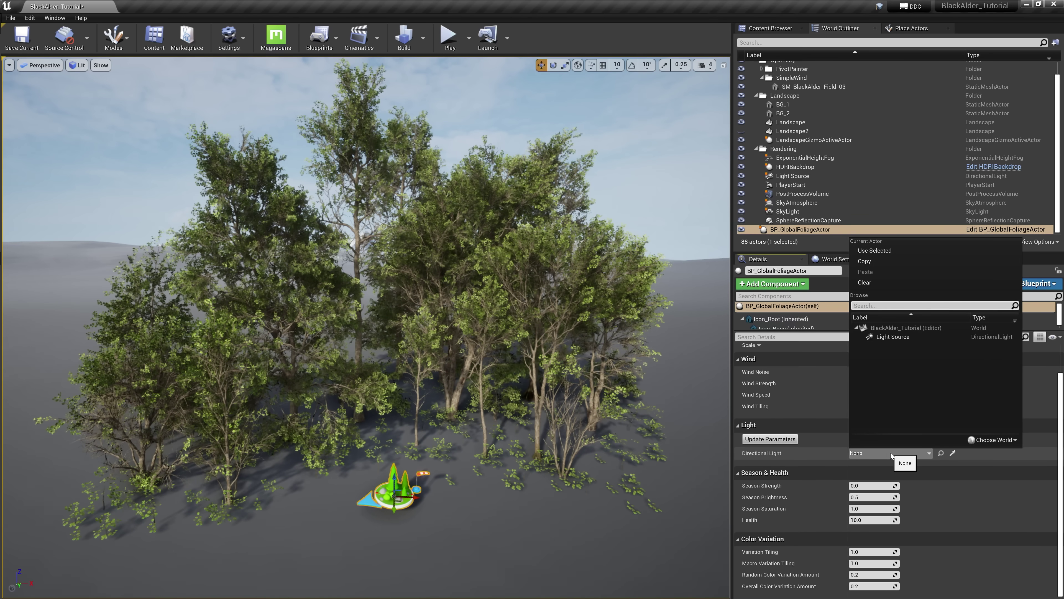
left_click(892, 338)
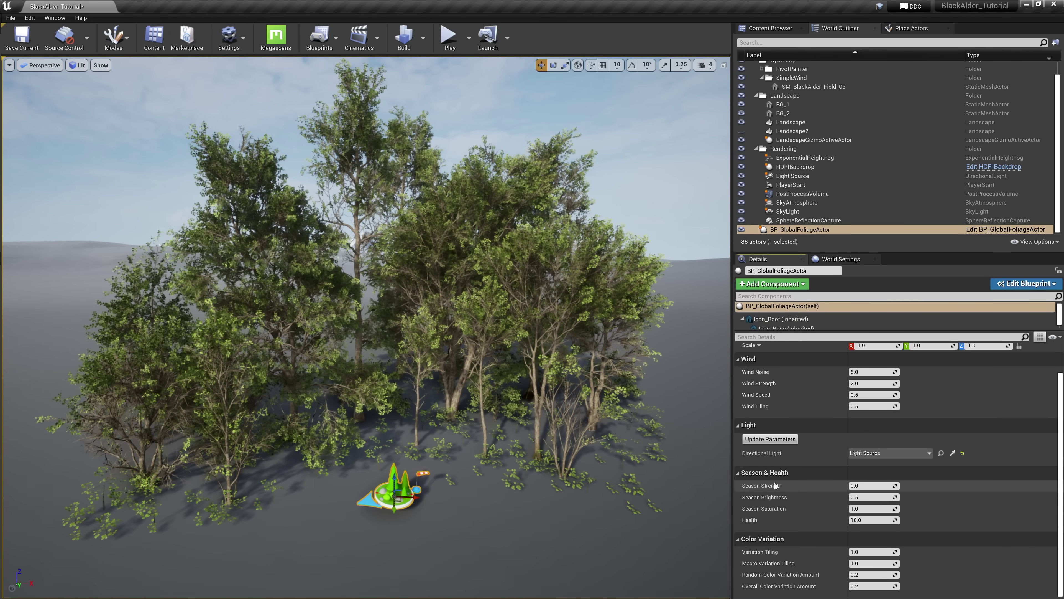
mouse_move(866, 485)
left_mouse_down()
mouse_move(941, 486)
mouse_move(866, 486)
left_mouse_up()
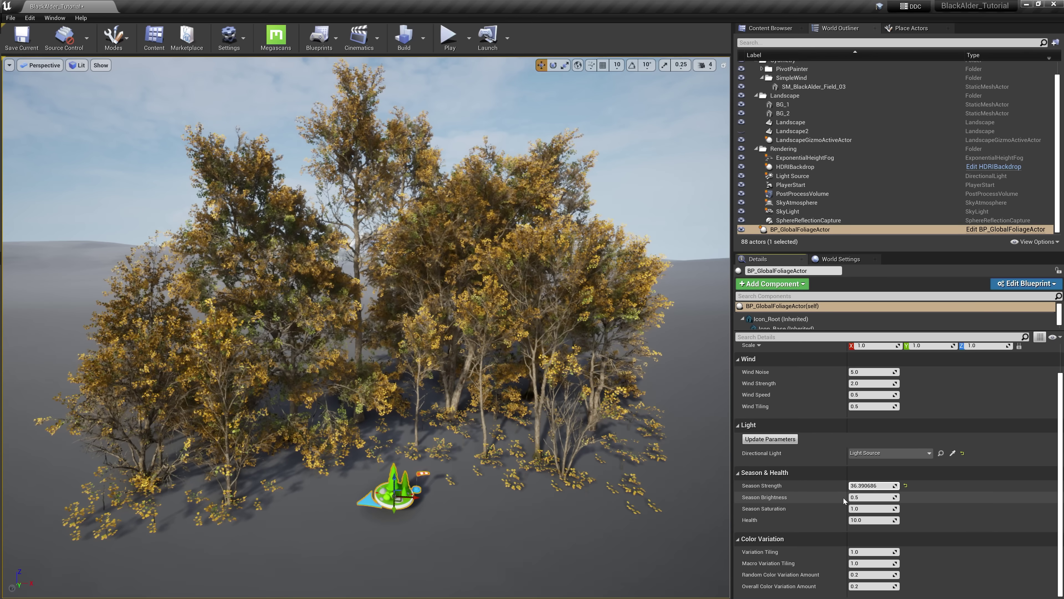
left_click_drag(867, 497, 901, 508)
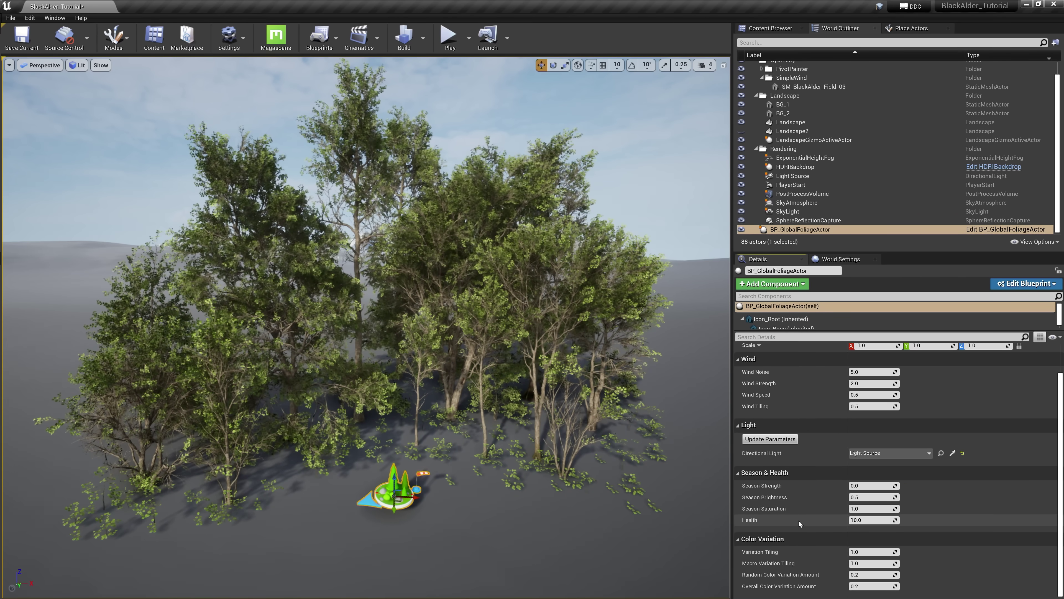
Lower foliage Health from about 7.95 to roughly 6.19 so the leaves yellow.
left_click_drag(884, 520, 842, 520)
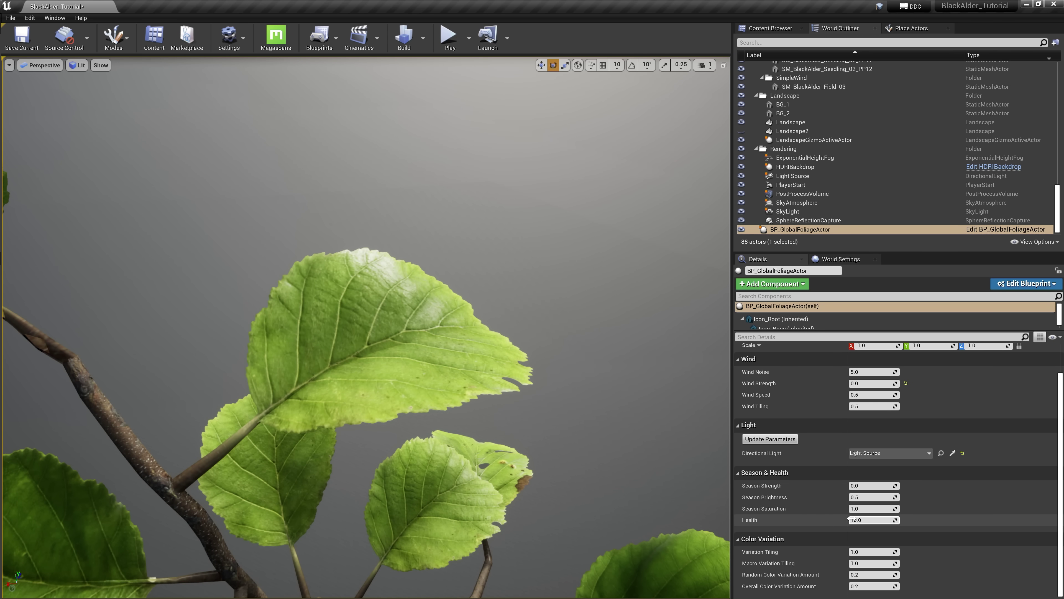
left_click_drag(875, 519, 860, 519)
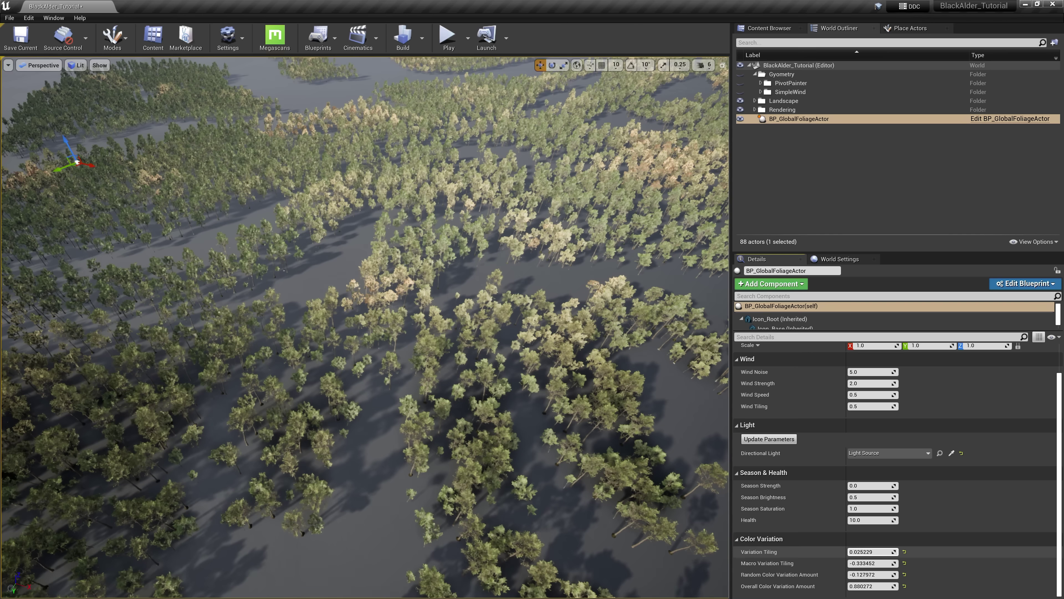
Increase Variation Tiling and adjust Macro Variation Tiling to preview the colour variation.
left_click_drag(870, 551, 892, 552)
left_click_drag(870, 563, 872, 563)
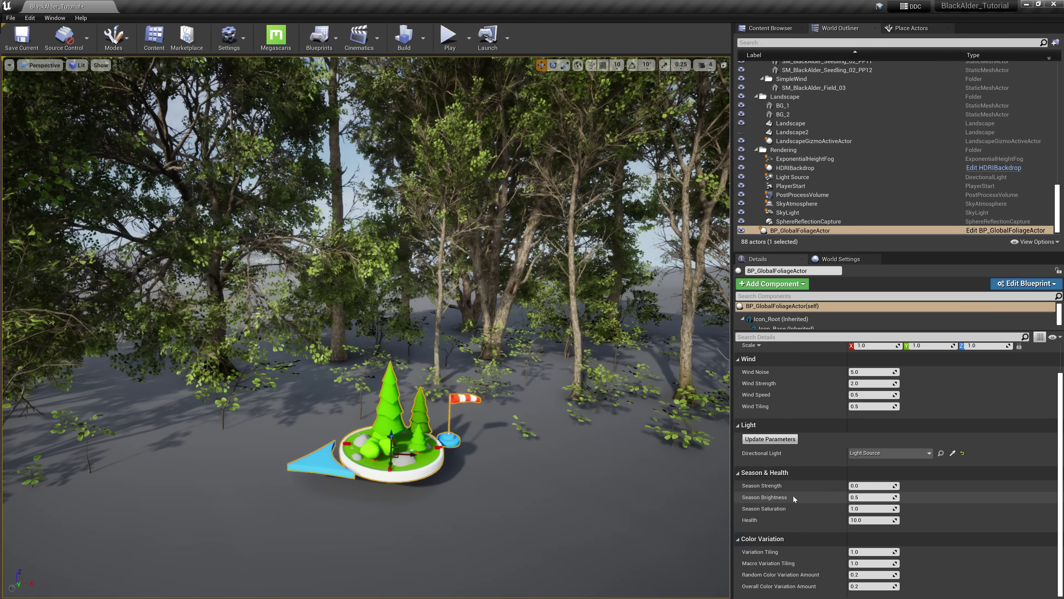
Raise Season Strength to about 0.33, lower Health to brown the leaves, then place SM_BlackAlder_Field_03_PP.
mouse_move(870, 486)
left_mouse_down()
mouse_move(903, 486)
mouse_move(853, 508)
mouse_move(901, 497)
left_mouse_up()
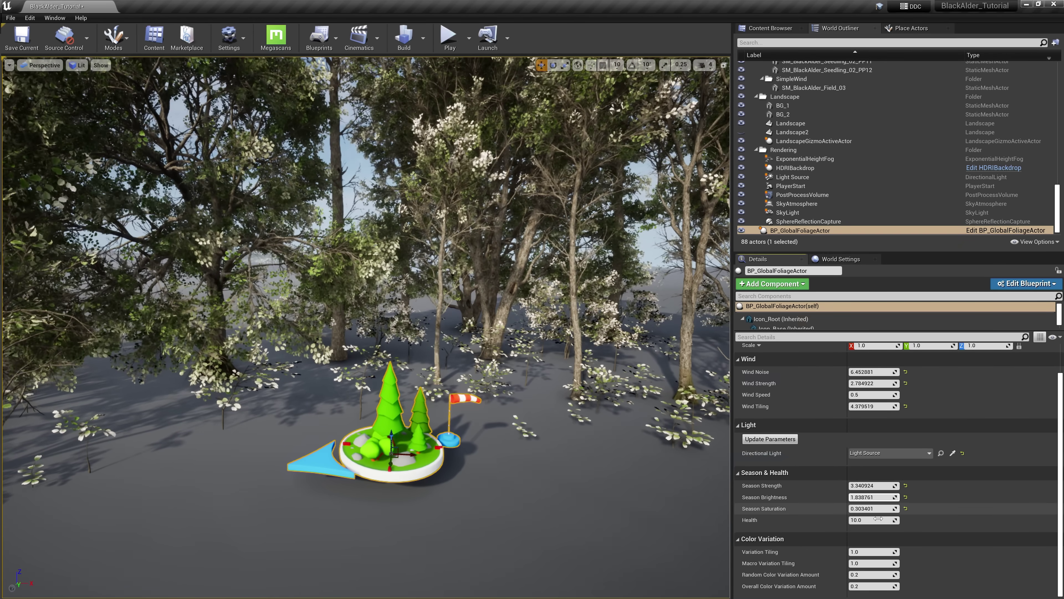
left_click_drag(874, 520, 852, 520)
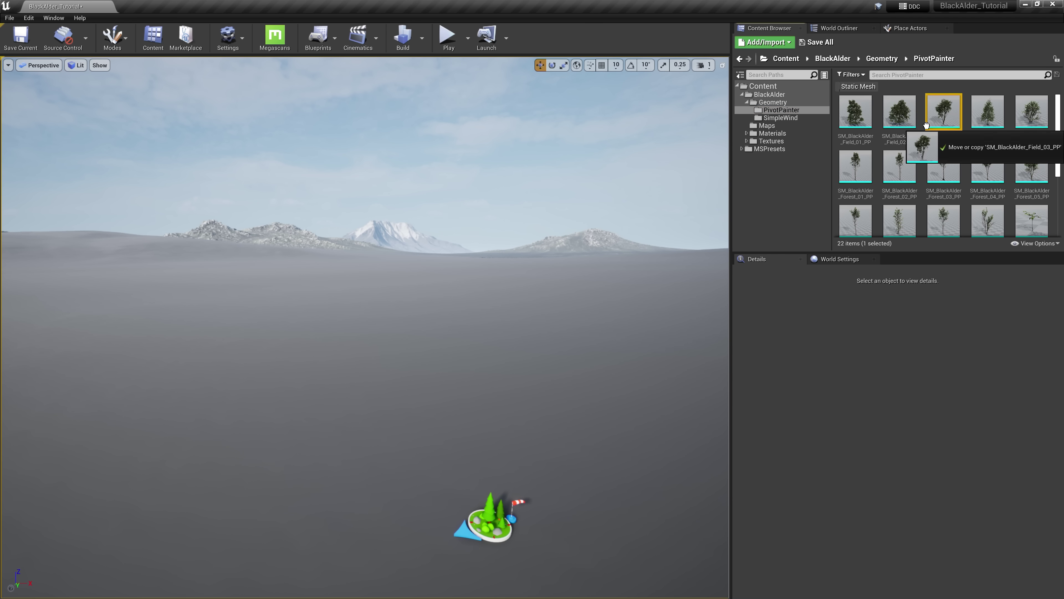
left_click_drag(943, 115, 353, 530)
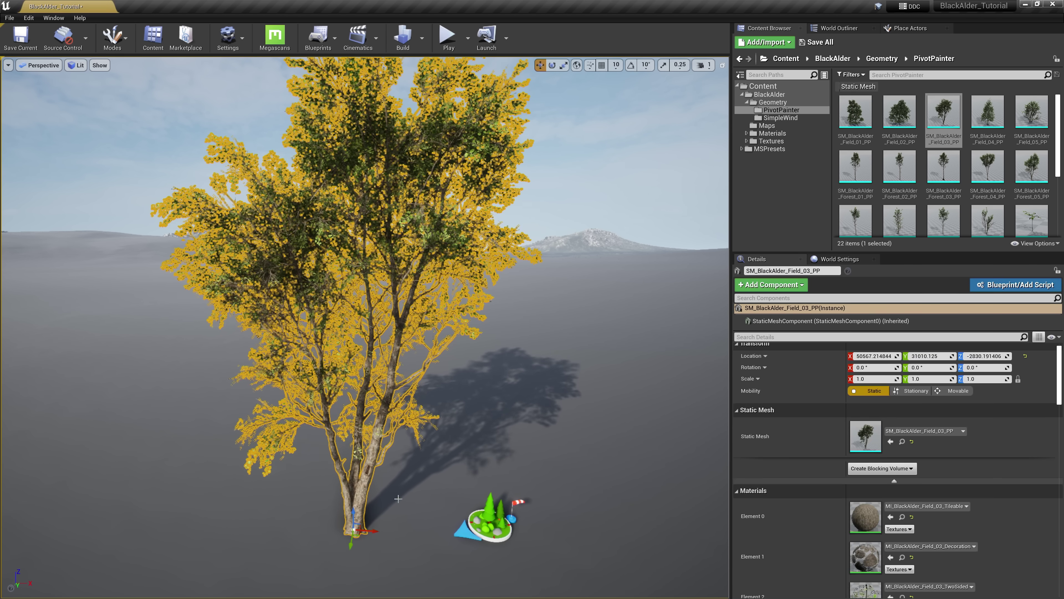
Browse from the tree's Element 0 material to the MAI_BlackAlder_Field_03 instance.
scroll(842, 371, "down", 3)
scroll(842, 370, "down", 2)
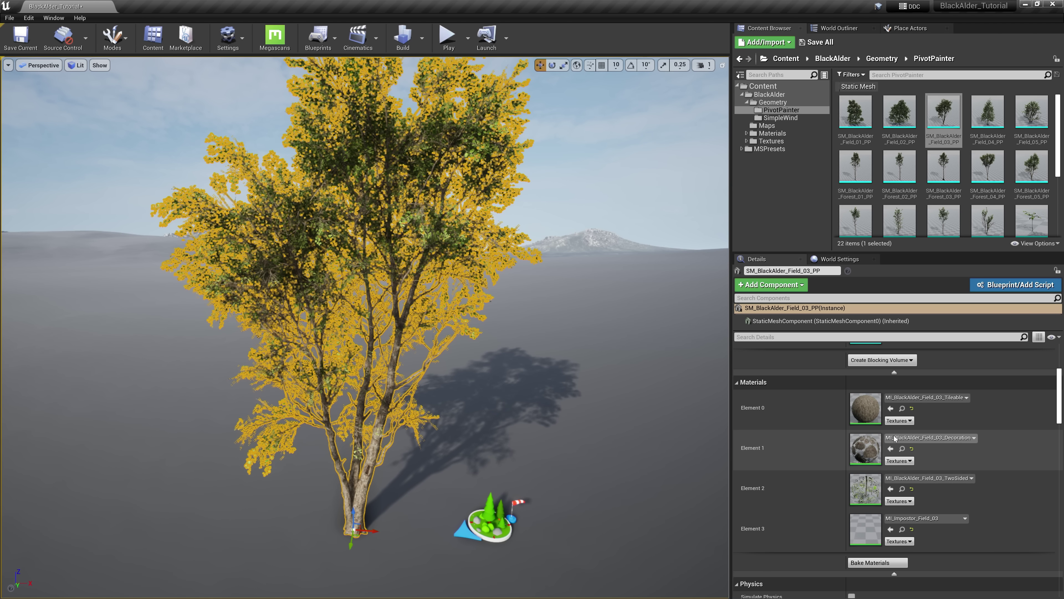
left_click(902, 408)
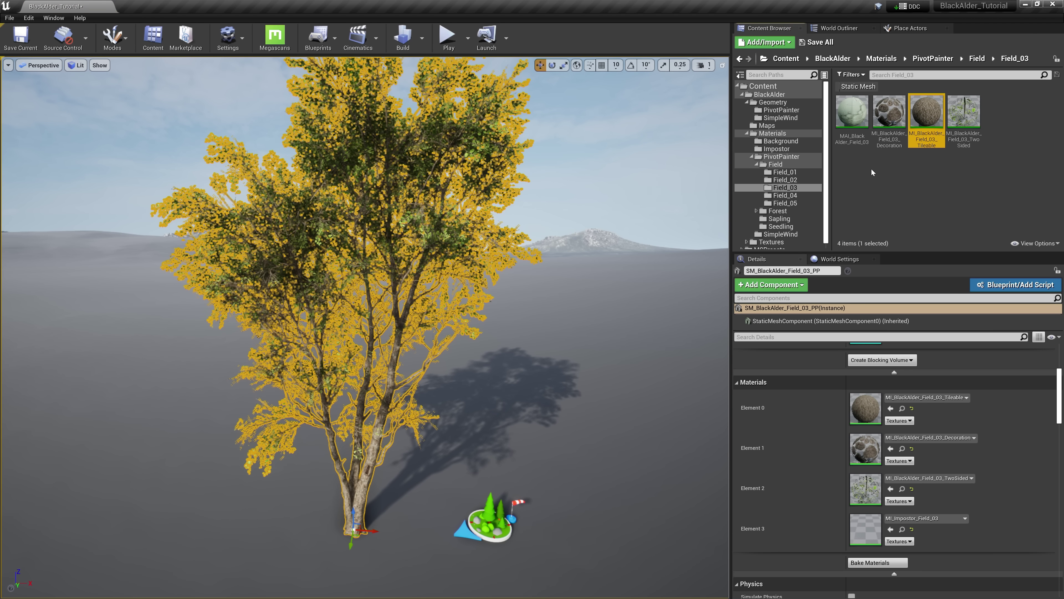
left_click(852, 117)
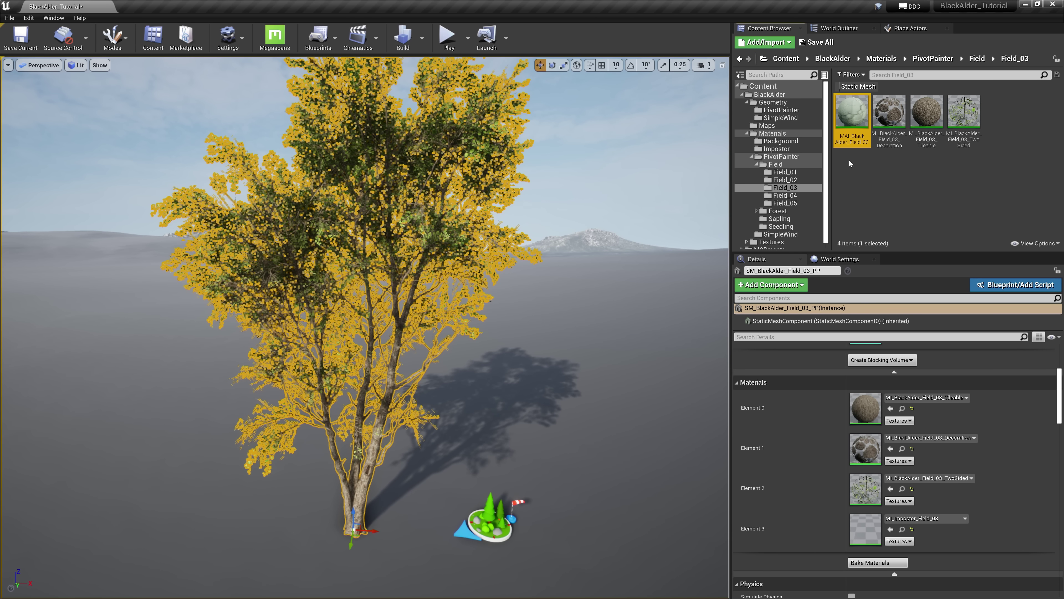
Inspect MA_Foliage and MA_Impostor in MasterMaterials, then reselect MAI_BlackAlder_Field_03.
left_click(770, 247)
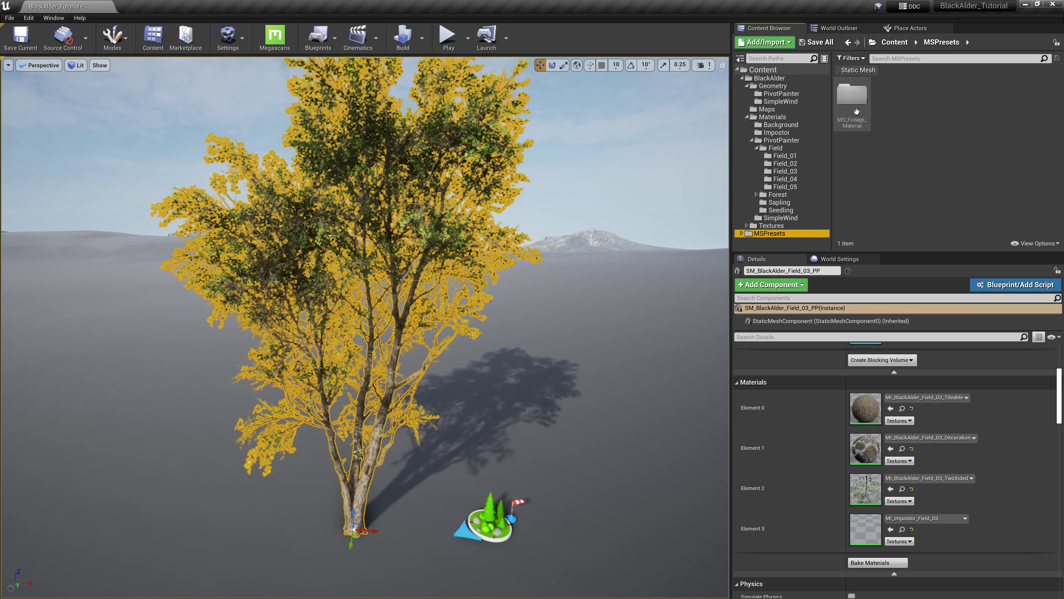
double_click(853, 97)
left_click(888, 110)
double_click(888, 110)
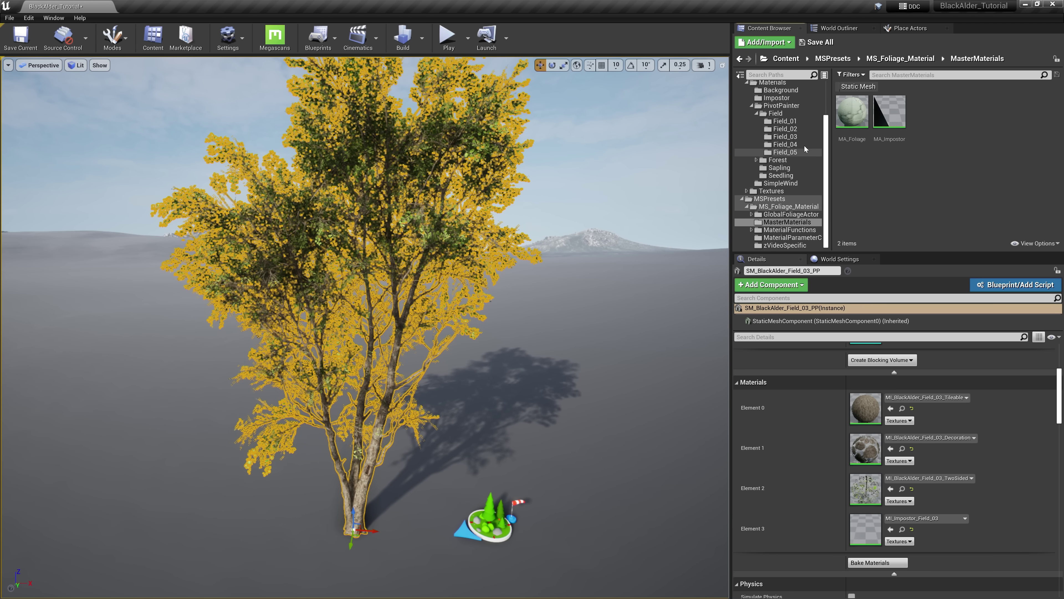
left_click(798, 137)
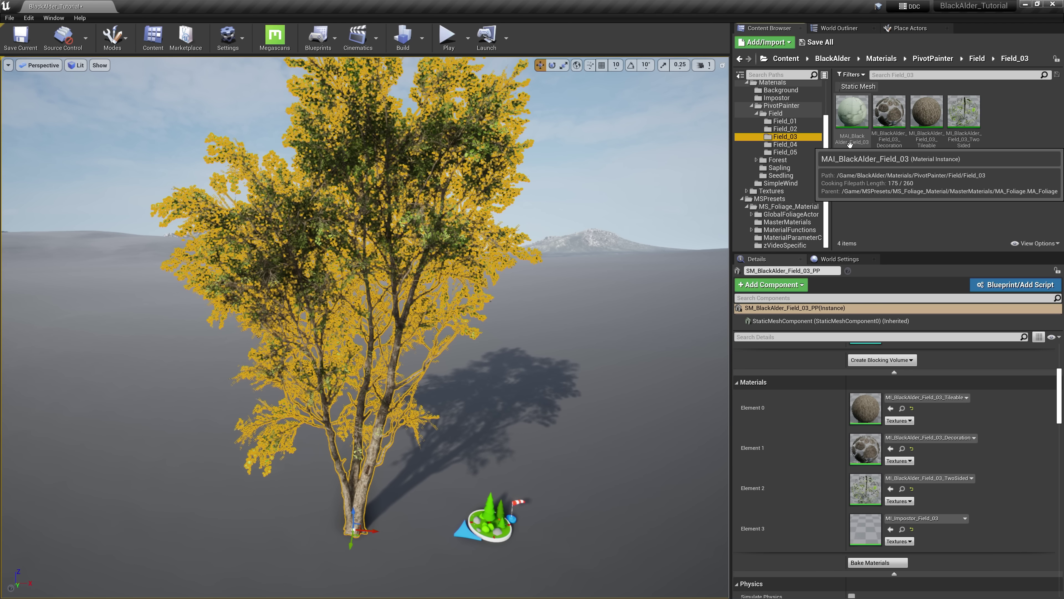
left_click(851, 144)
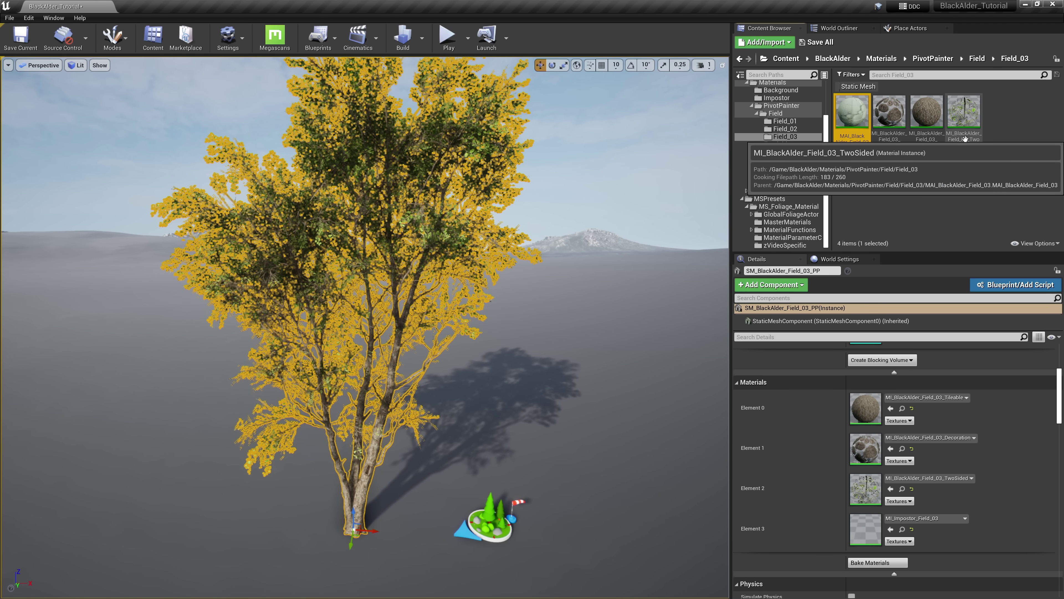
Open MI_BlackAlder_Field_03_TwoSided and switch it from Basic Controls to Advanced Controls.
double_click(965, 122)
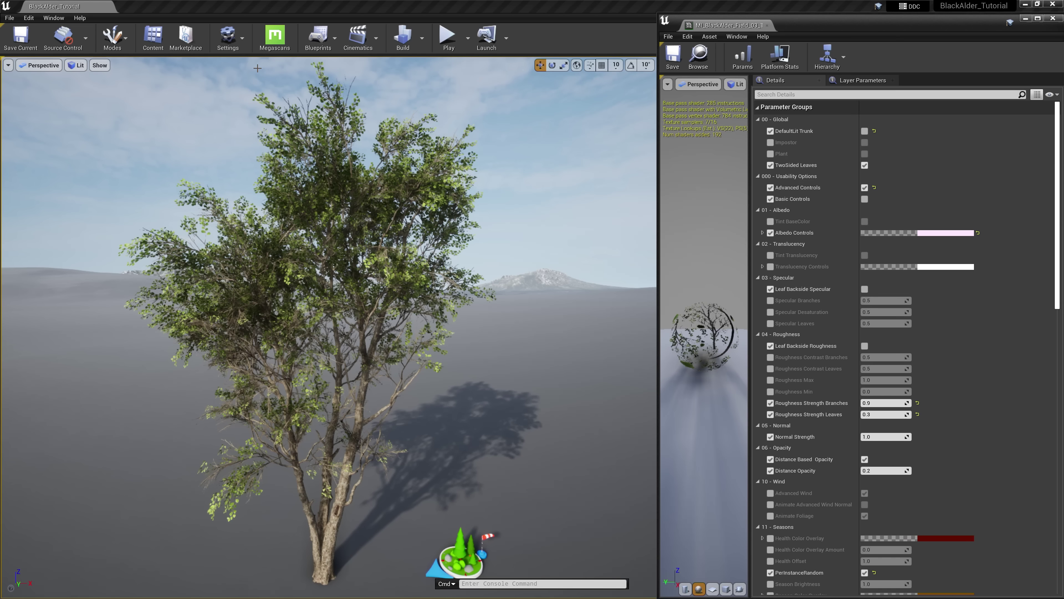
left_click(228, 37)
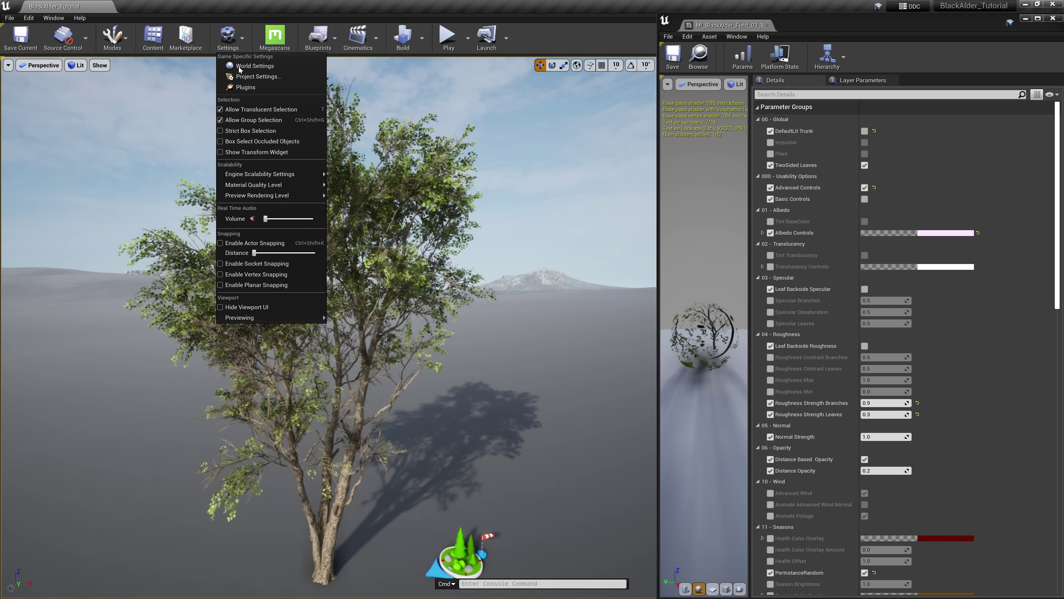
mouse_move(293, 185)
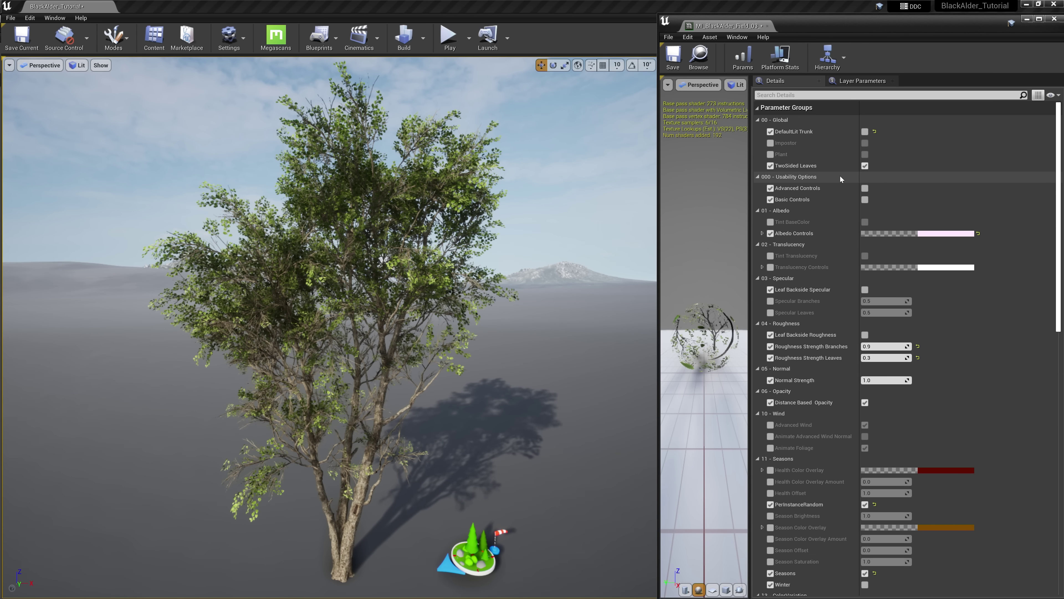
left_click(864, 199)
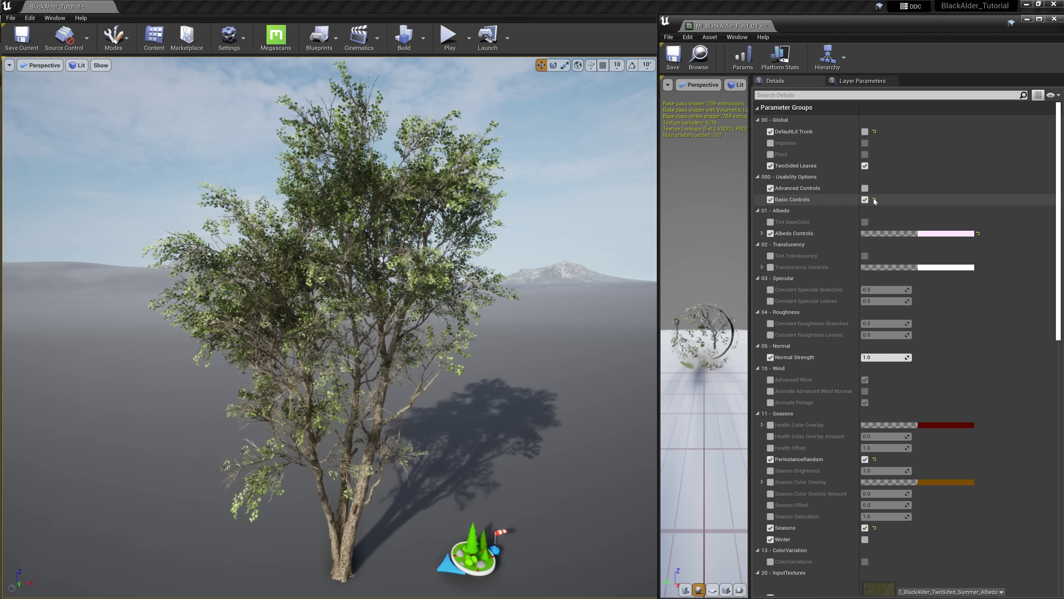
left_click(866, 199)
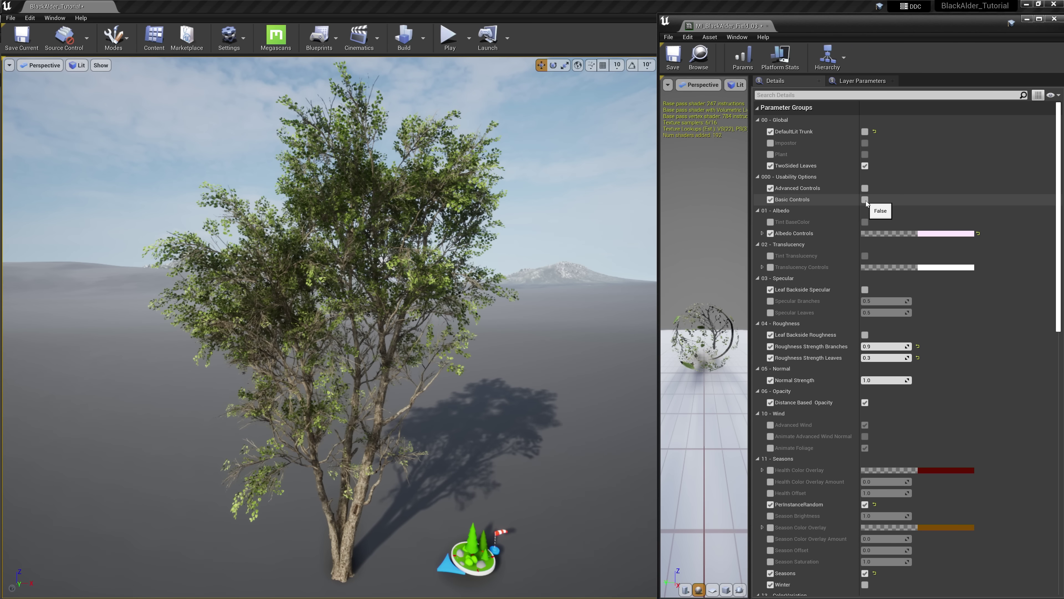
left_click(865, 188)
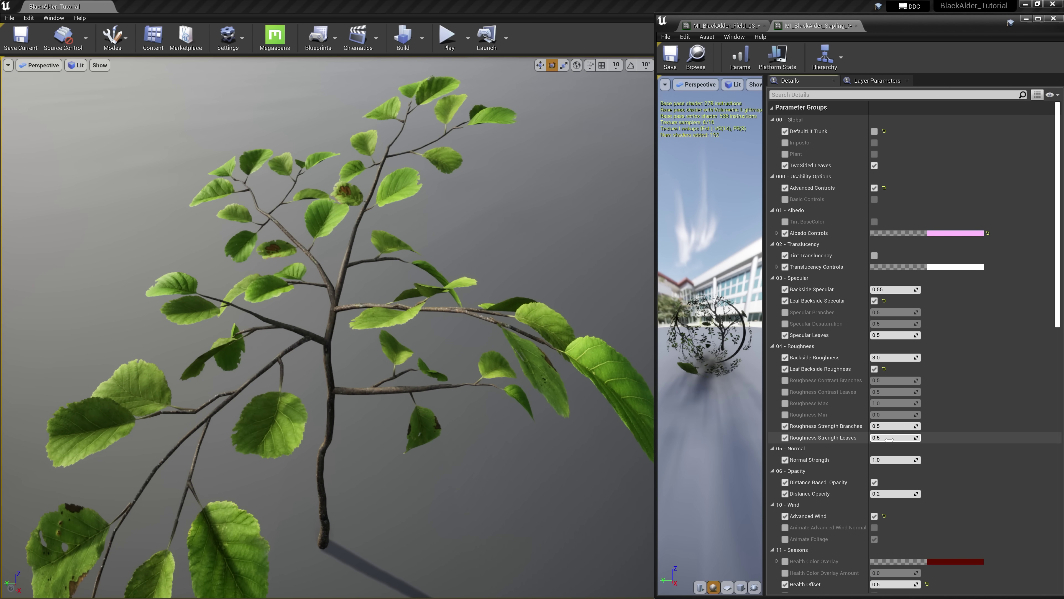
Set sapling leaf Roughness Strength to about 0.2, Specular 1.152338 and Backside Roughness 2.14091.
left_click_drag(889, 439, 859, 439)
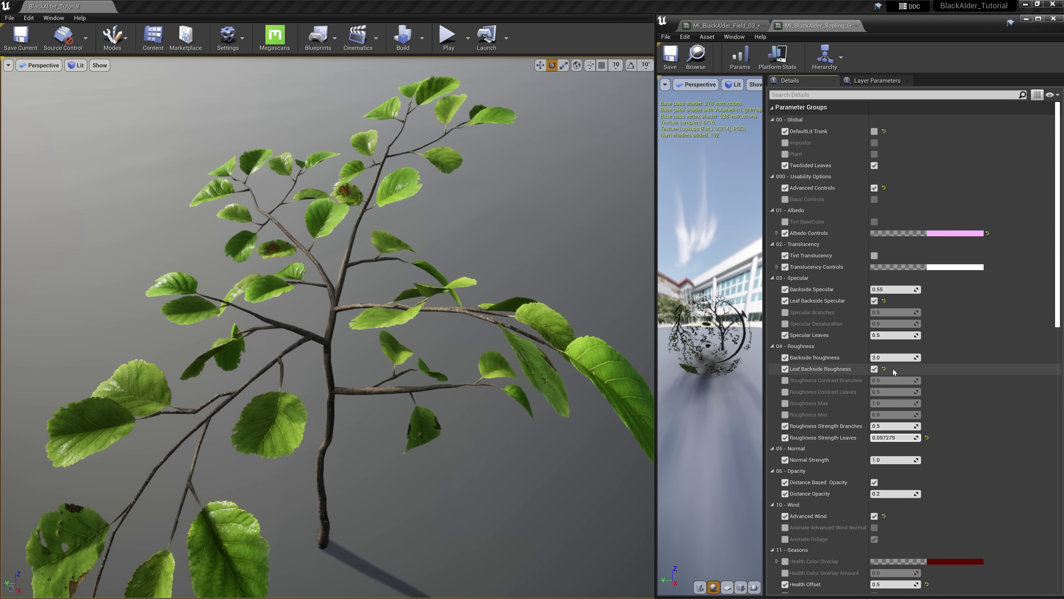
left_click_drag(893, 335, 932, 335)
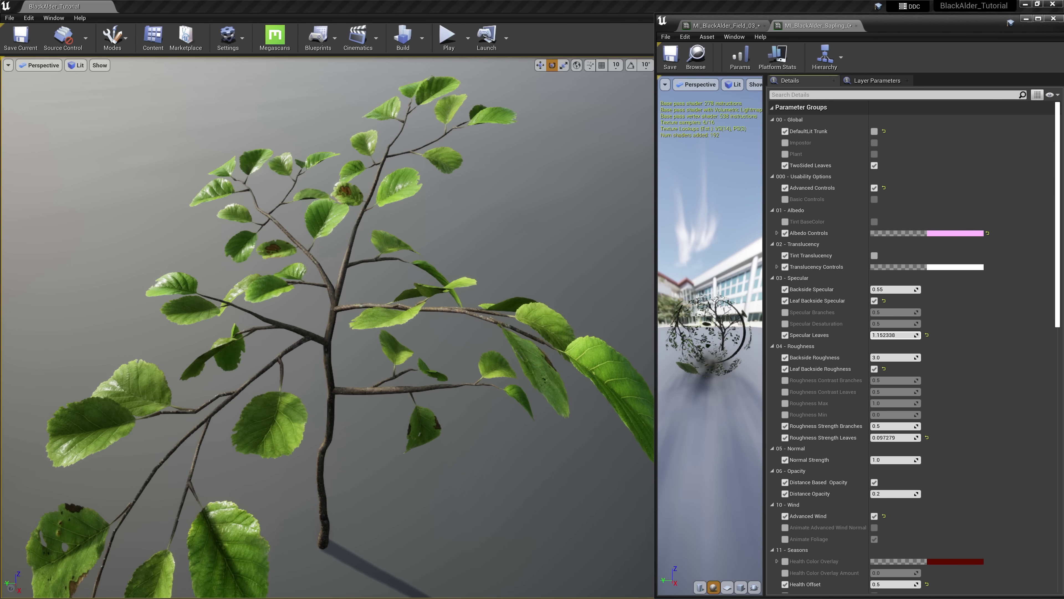
right_click_drag(327, 327, 327, 201)
left_click(891, 357)
left_click_drag(891, 358, 838, 358)
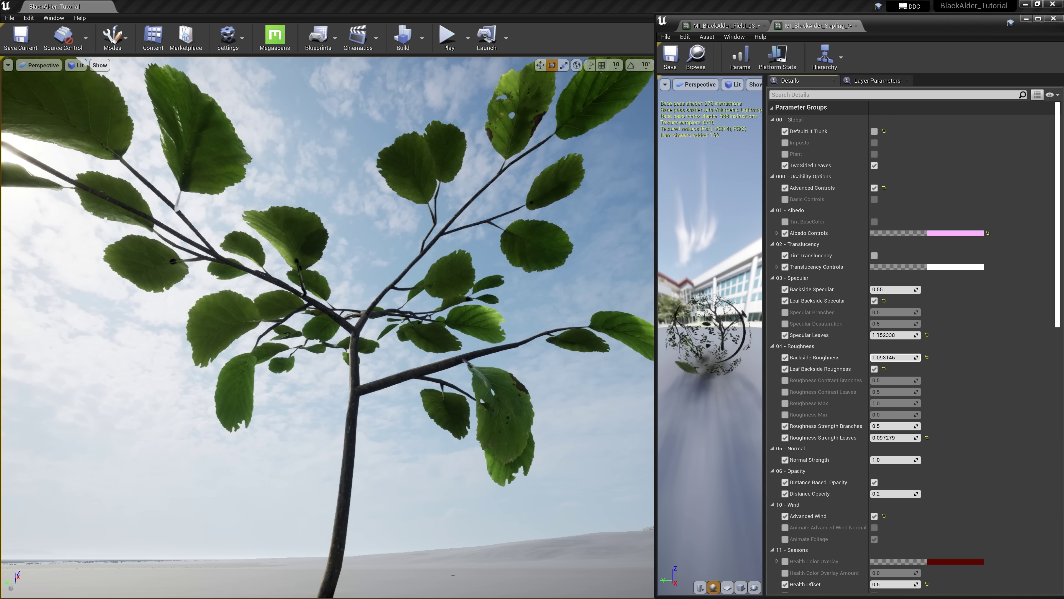
left_click_drag(901, 289, 964, 289)
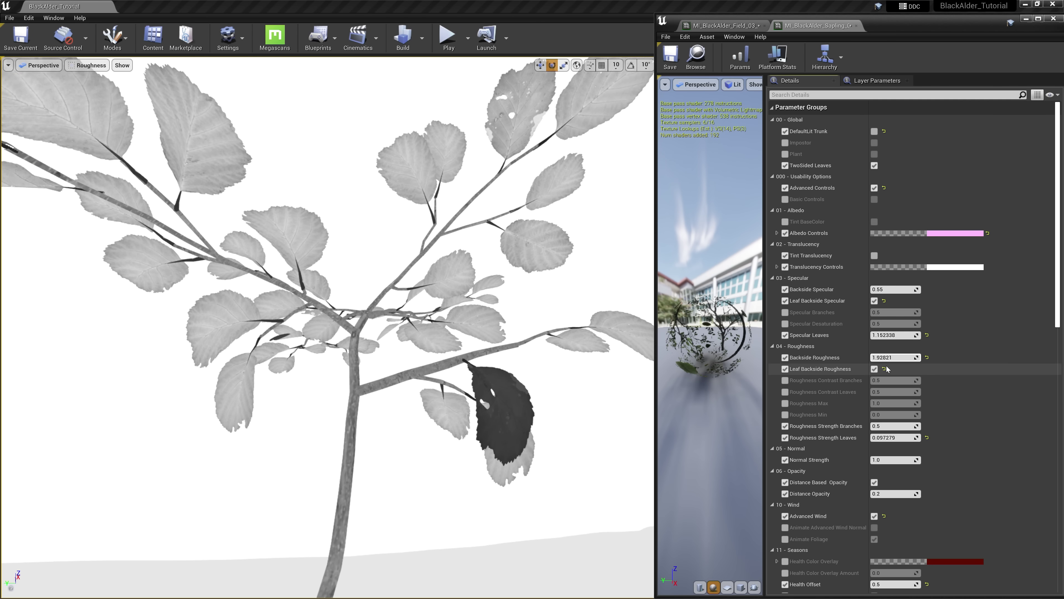
left_click_drag(890, 358, 900, 358)
right_click_drag(327, 328, 289, 342)
Enable Tint Translucency and set the sapling's Translucency Tint colour to red-orange.
key("alt+4")
left_click(777, 266)
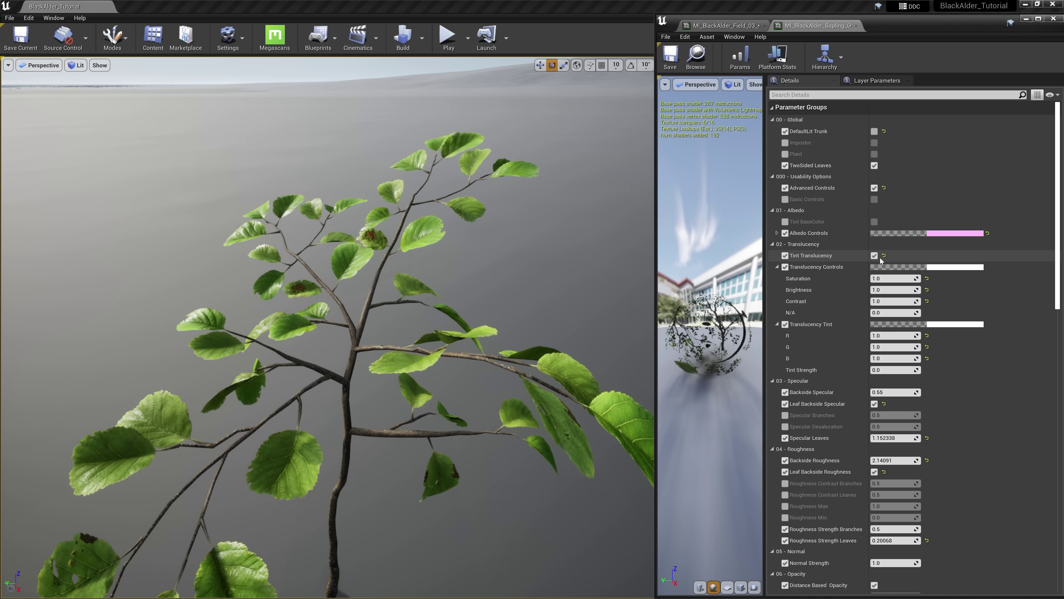
left_click(874, 255)
left_click(950, 325)
left_click_drag(799, 401, 845, 405)
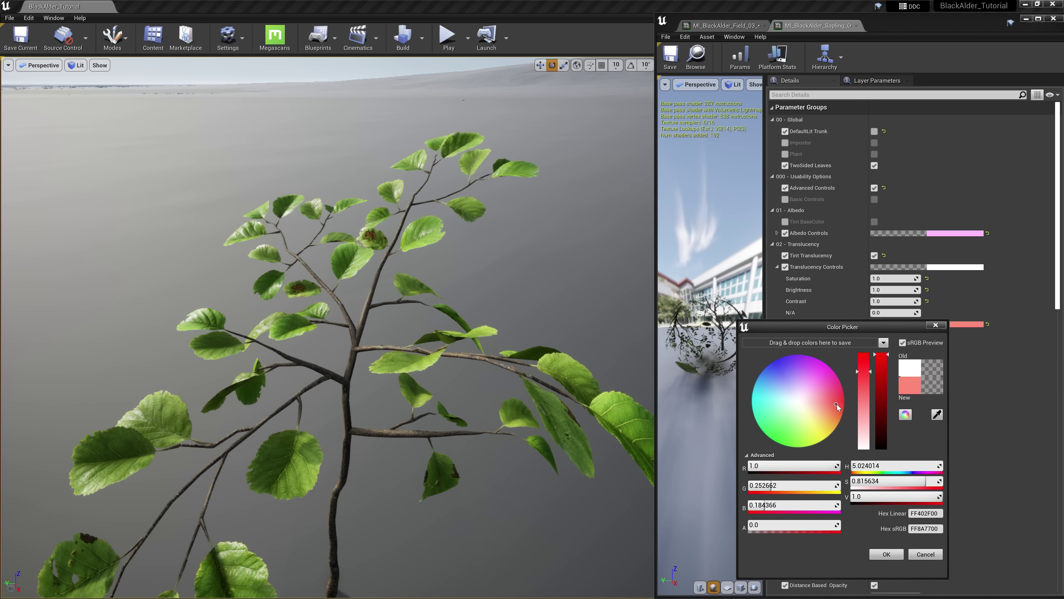
left_click_drag(882, 355, 883, 369)
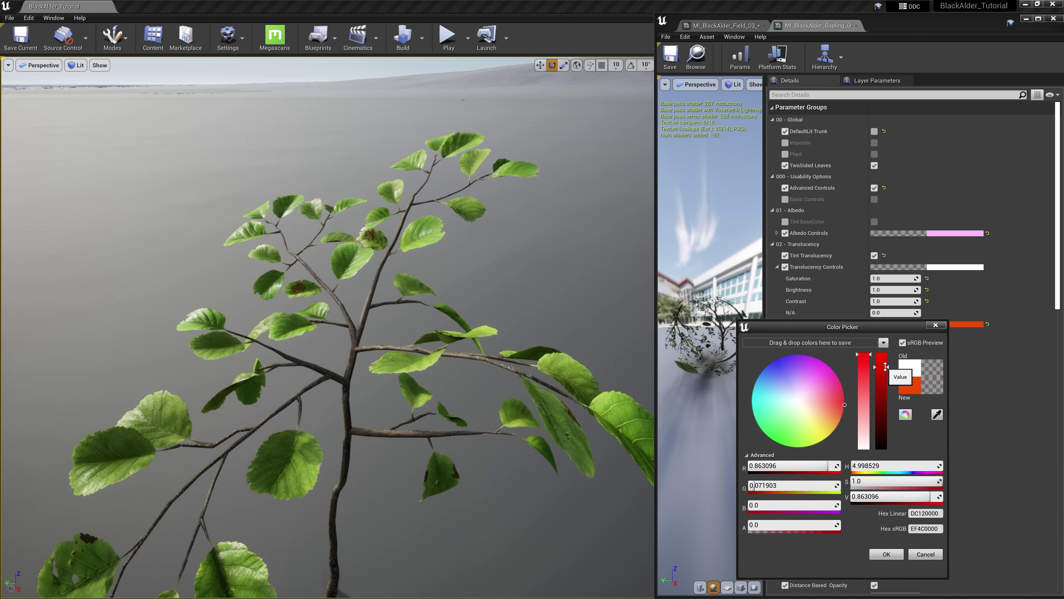
left_click(887, 555)
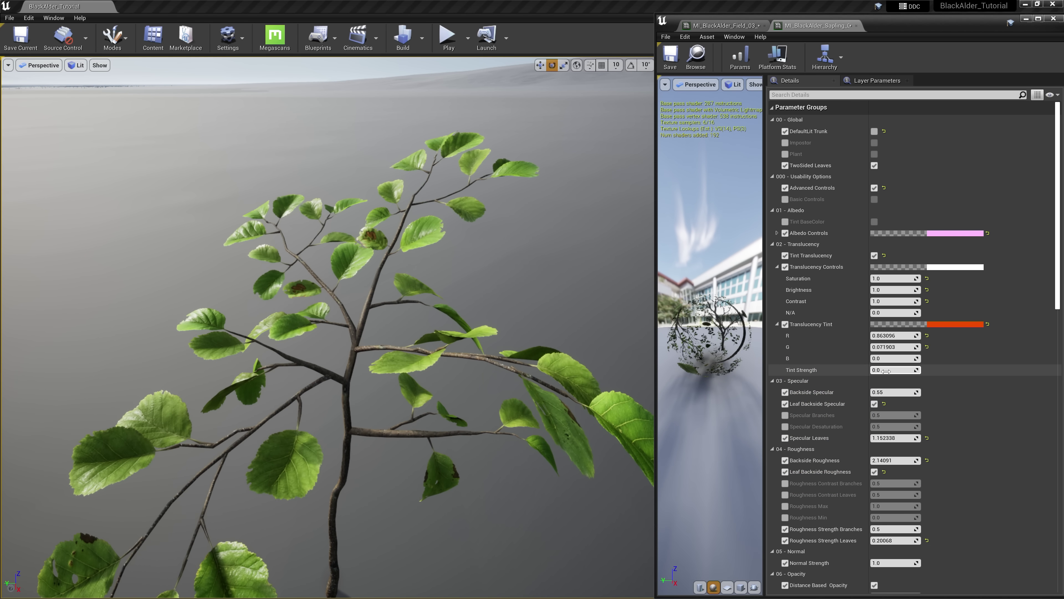
Settle Tint Strength at about 6.0 and restore lit viewport shading.
left_click_drag(897, 369, 918, 369)
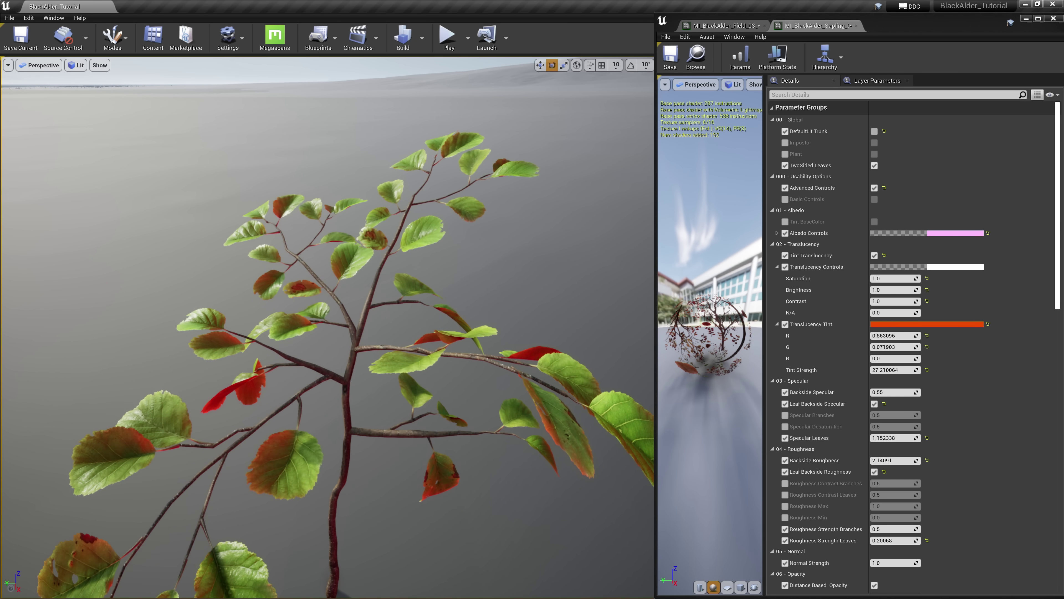
right_click_drag(326, 336, 327, 226)
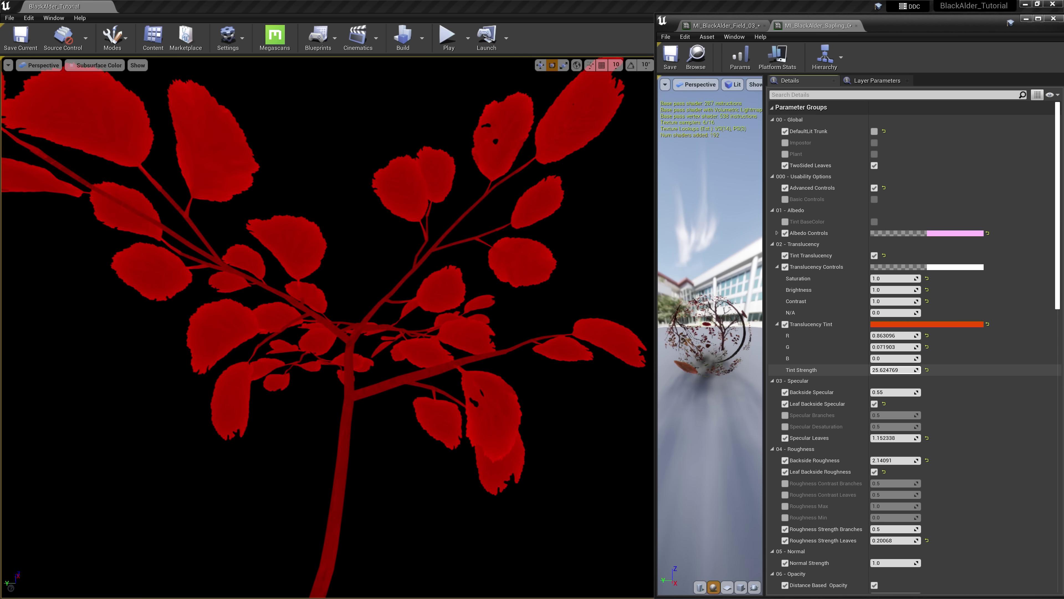
left_click_drag(897, 370, 880, 370)
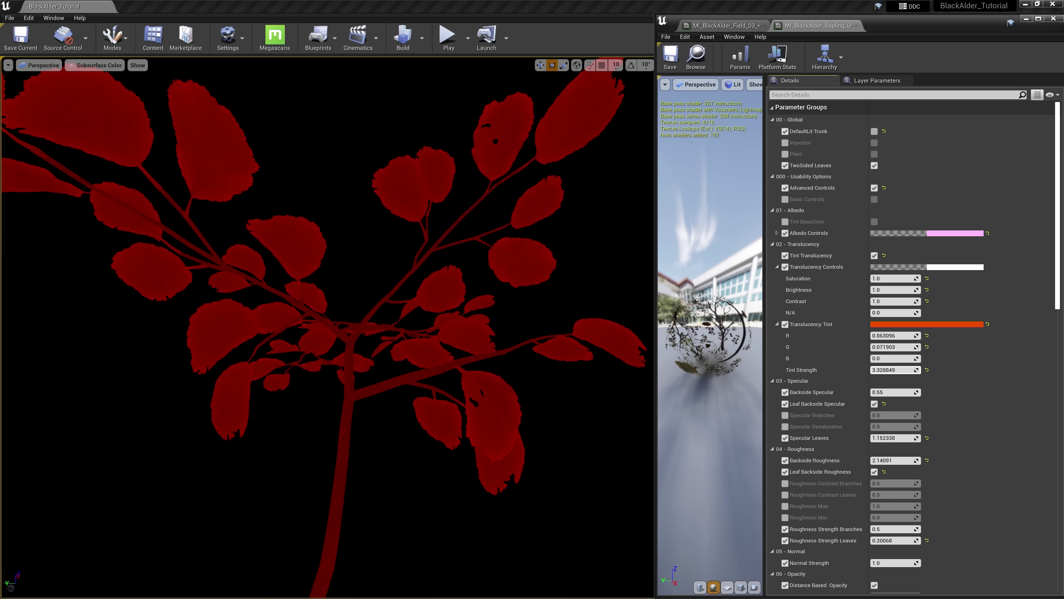
key("alt+4")
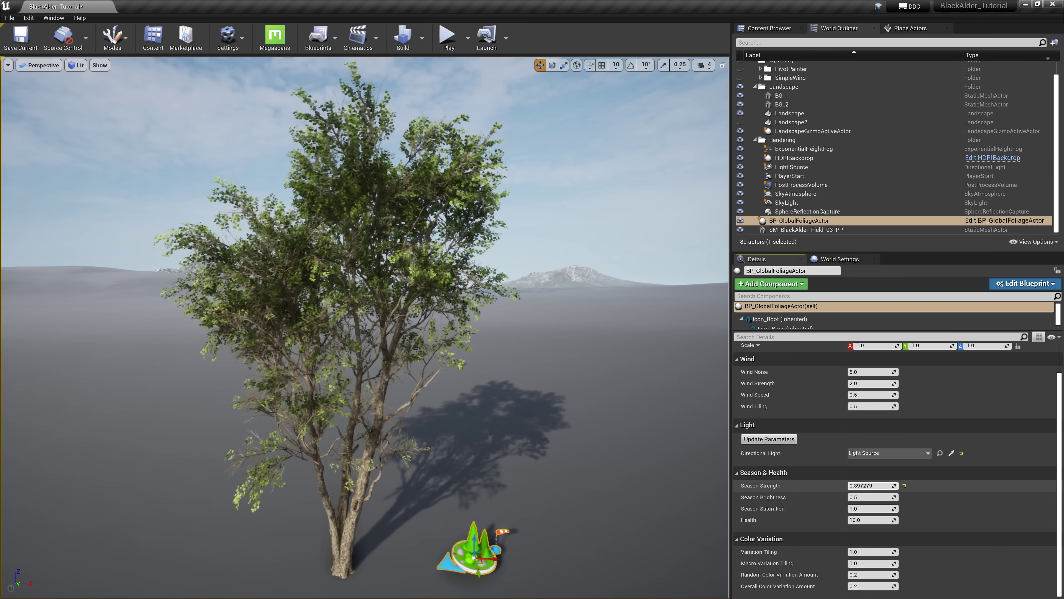
left_click_drag(872, 485, 889, 485)
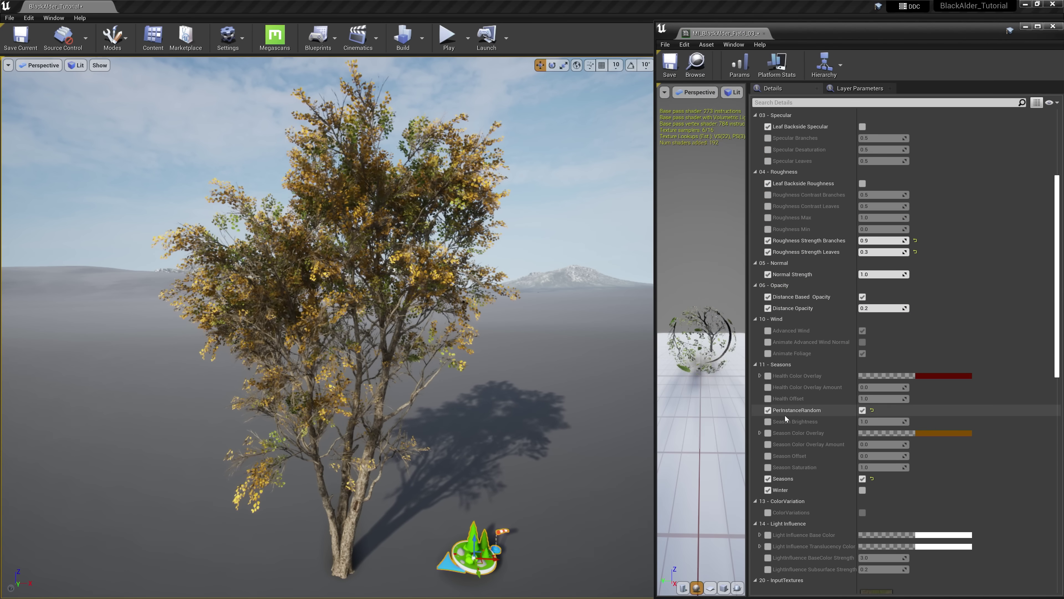
left_click(924, 434)
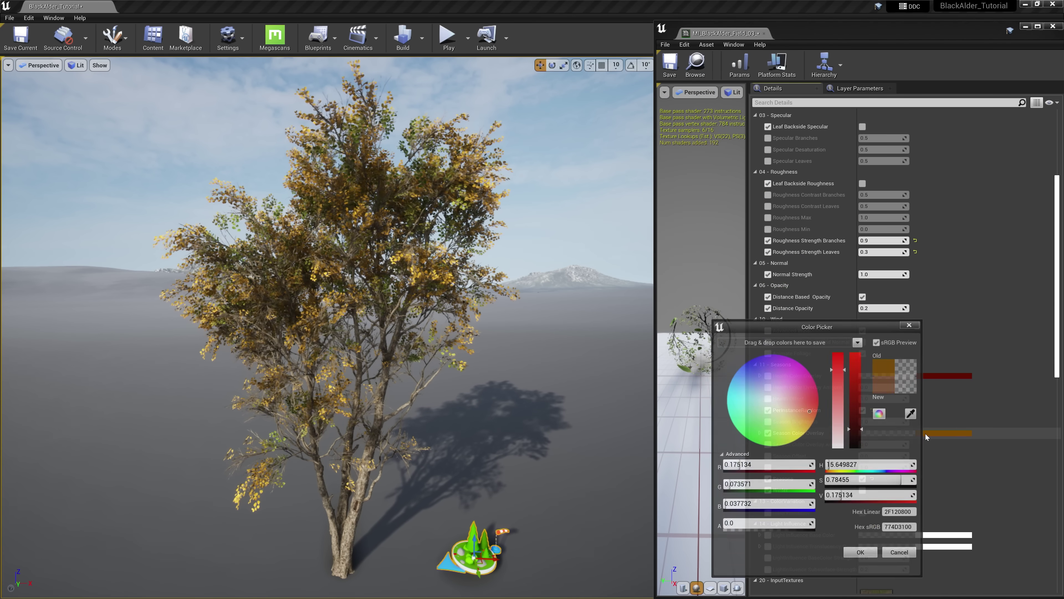
left_click_drag(816, 415, 801, 364)
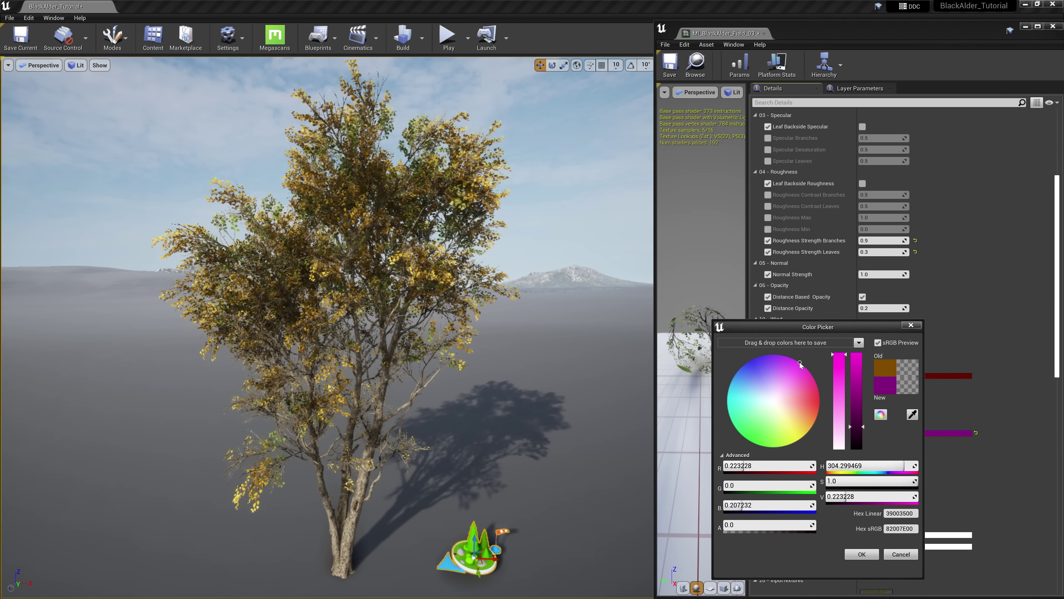
left_click_drag(856, 423, 856, 354)
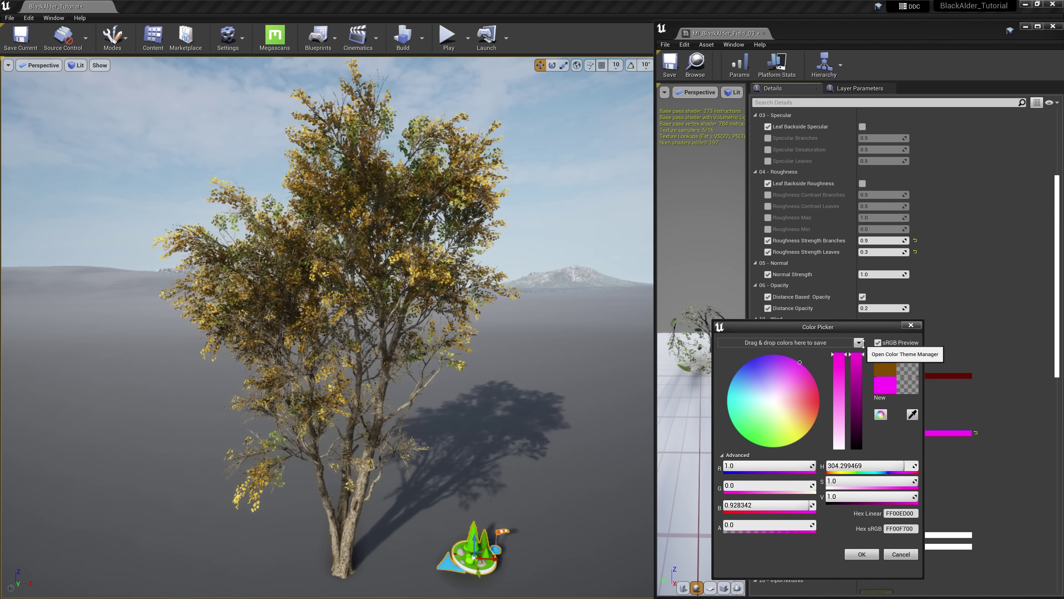
left_click(861, 554)
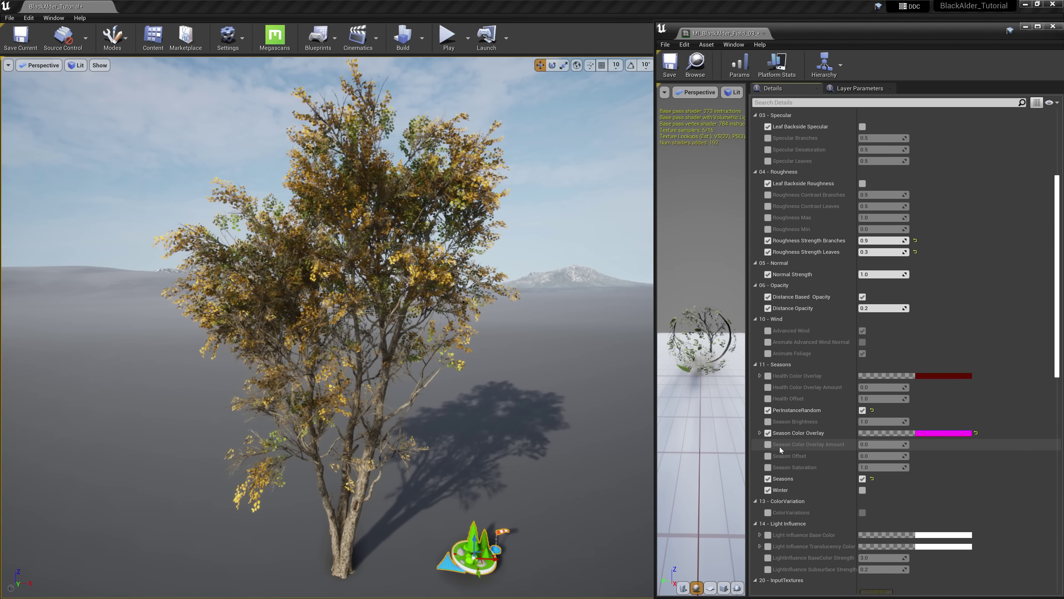
left_click(768, 444)
mouse_move(880, 444)
left_mouse_down()
mouse_move(905, 444)
mouse_move(884, 444)
left_mouse_up()
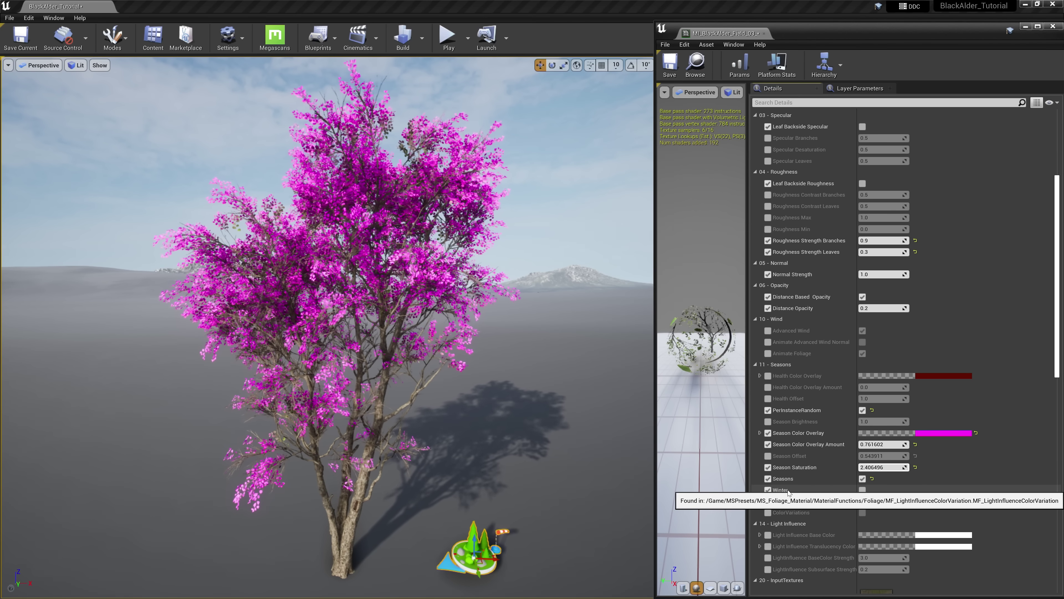
left_click(862, 490)
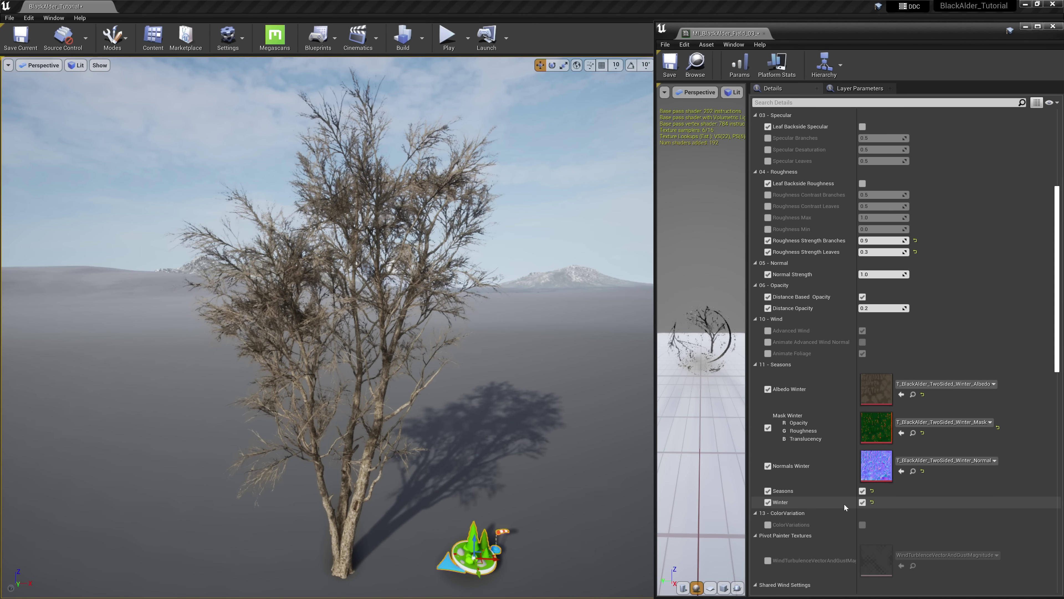
scroll(844, 504, "up", 1)
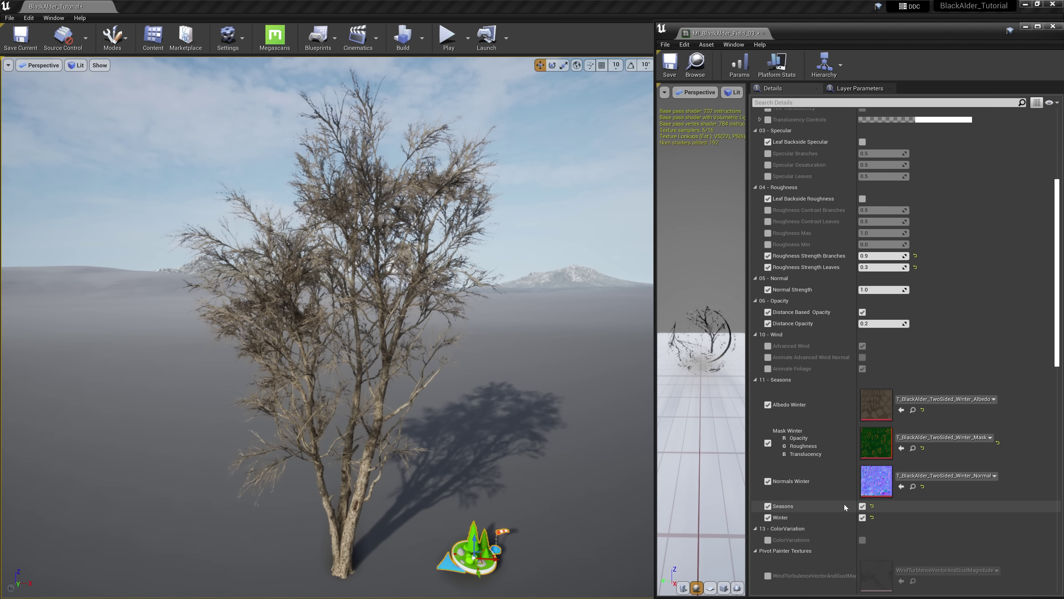
scroll(844, 504, "down", 1)
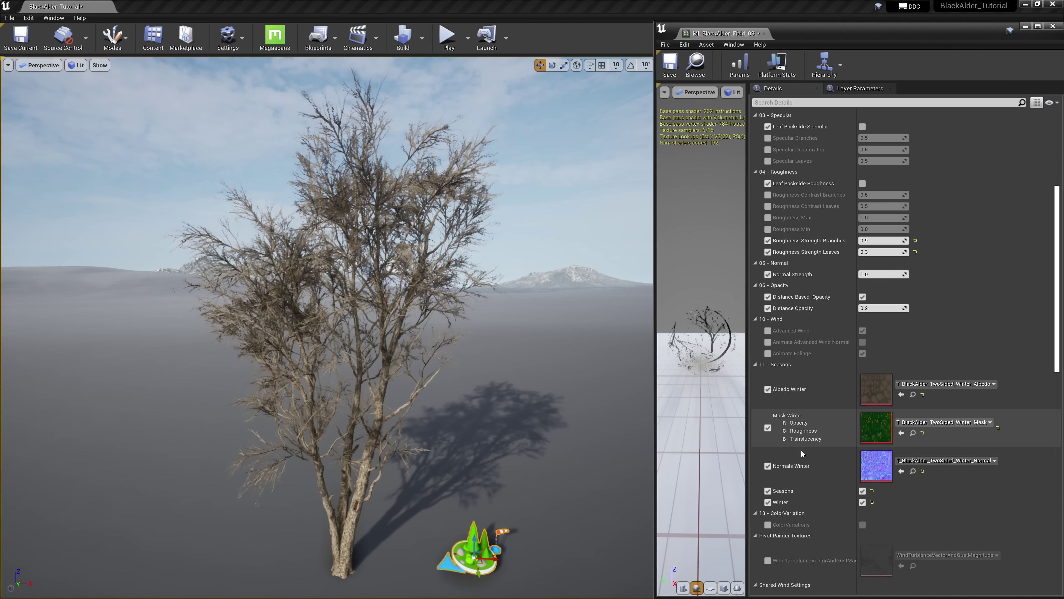
left_click(862, 502)
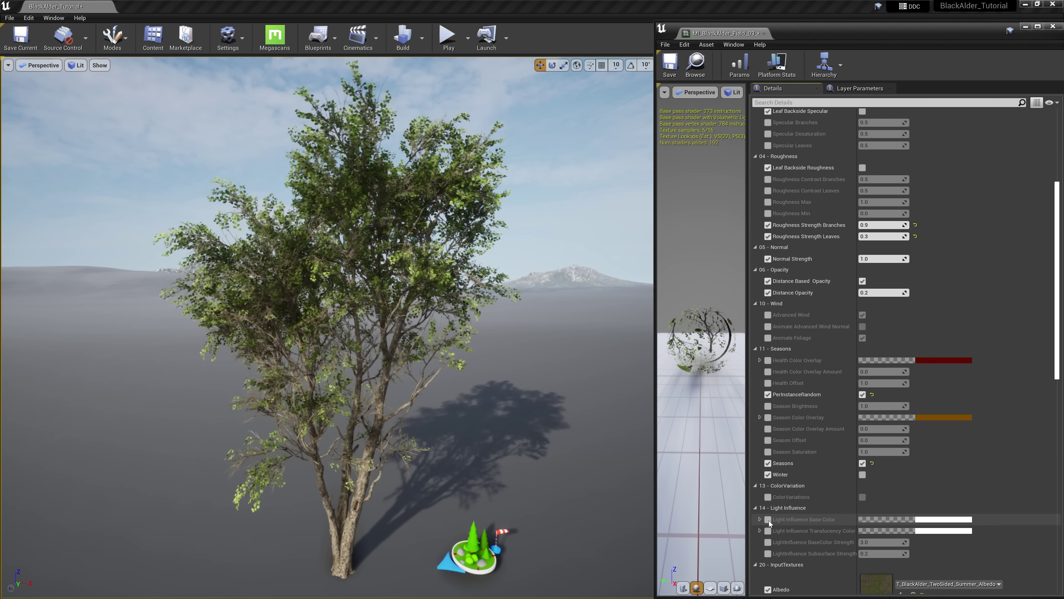
Enable the Light Influence Base Color and Strength overrides with a saturated pale cyan colour.
left_click(768, 520)
left_click(768, 542)
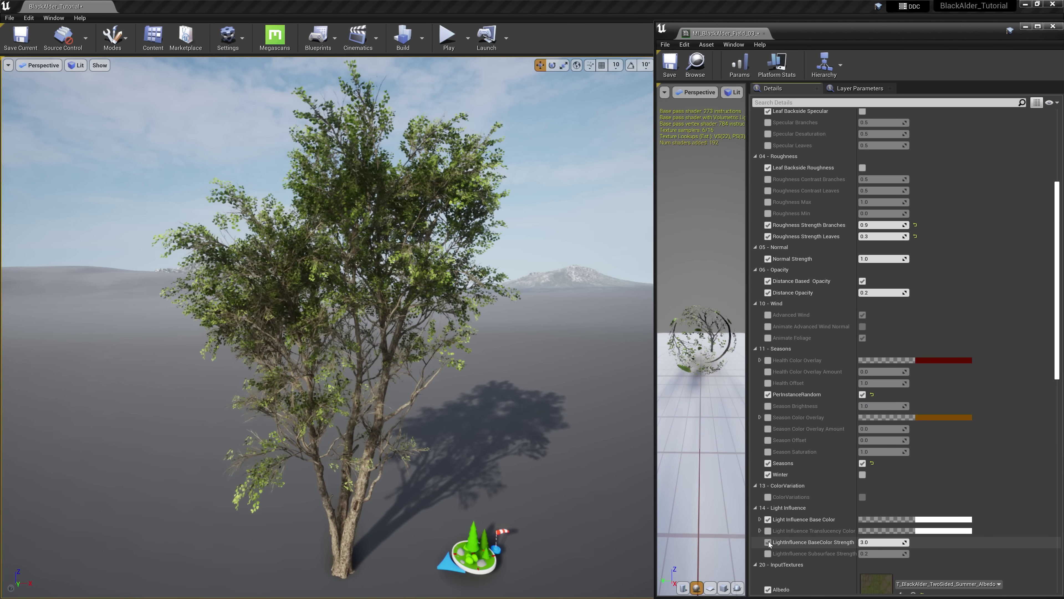
left_click(936, 521)
left_click_drag(790, 403, 785, 404)
left_click_drag(847, 446, 855, 410)
left_click(876, 555)
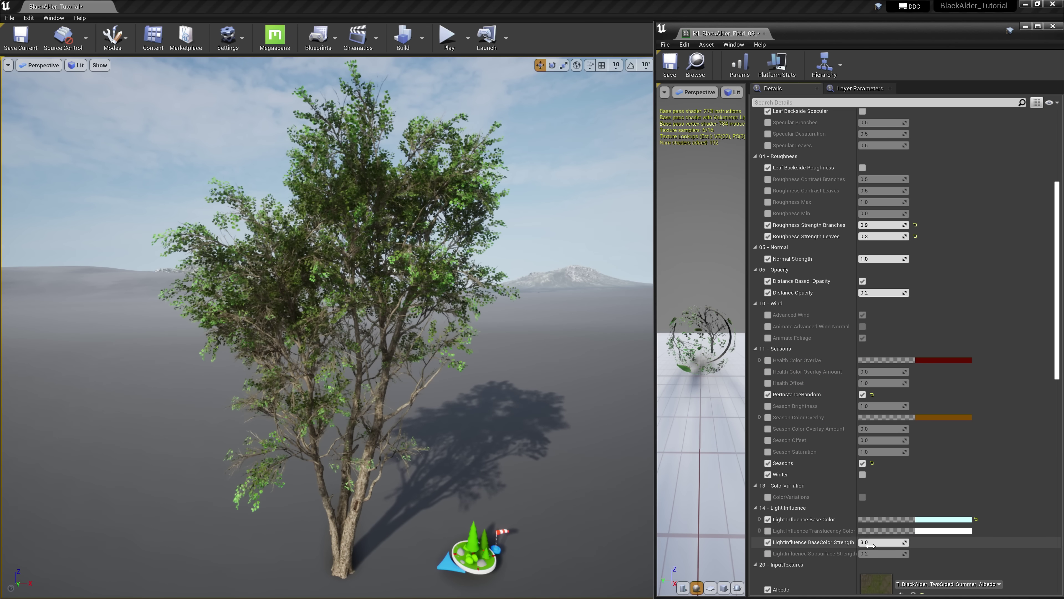
Raise LightInfluence BaseColor Strength and change Light Influence Base Color to warm yellow-orange.
left_click_drag(871, 543, 934, 544)
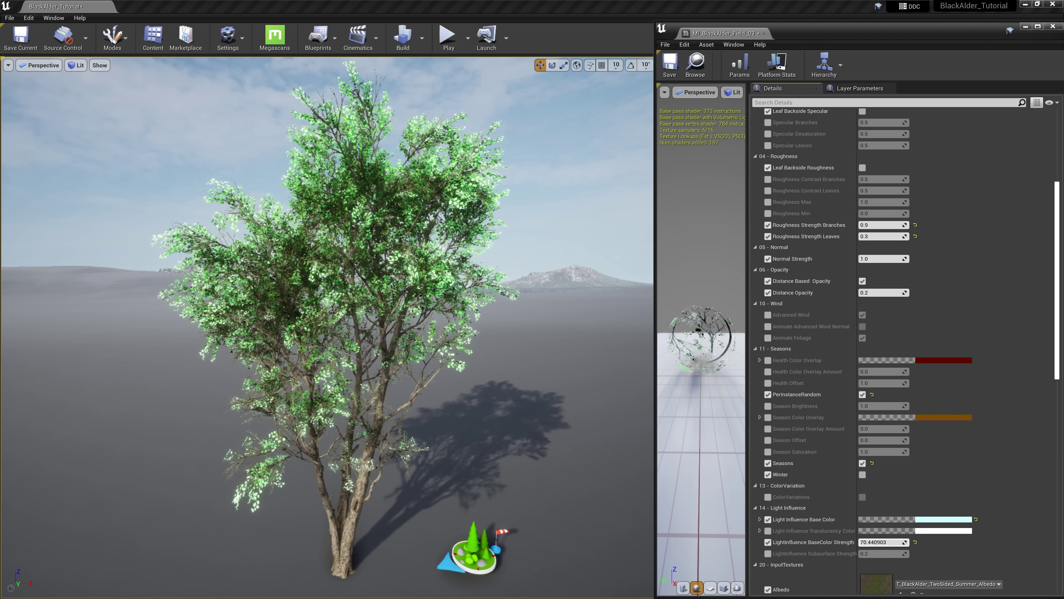
left_click(943, 519)
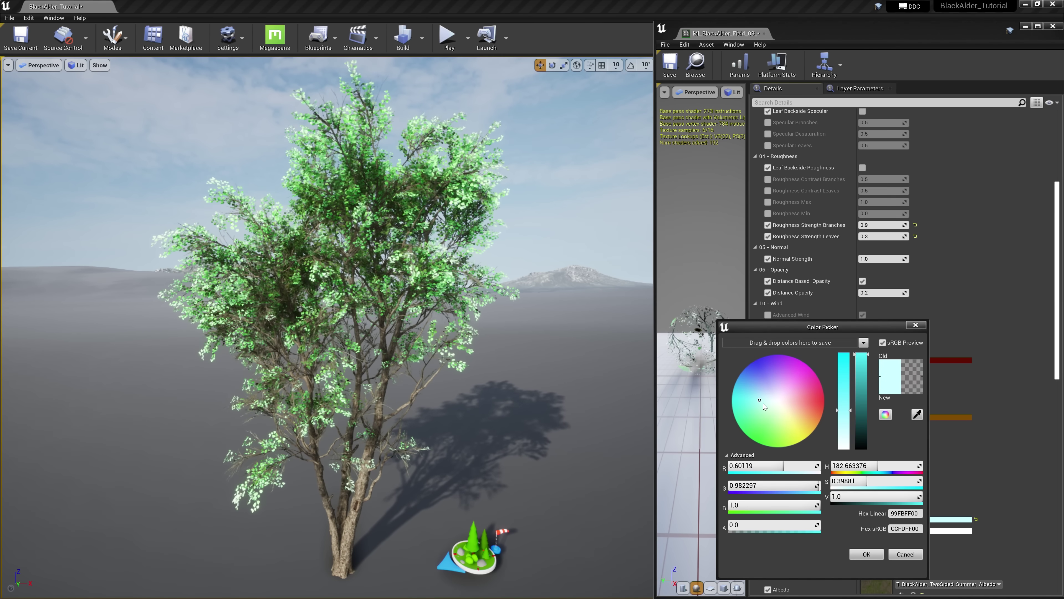
mouse_move(764, 403)
left_mouse_down()
mouse_move(806, 424)
mouse_move(812, 412)
mouse_move(795, 407)
left_mouse_up()
left_click(866, 554)
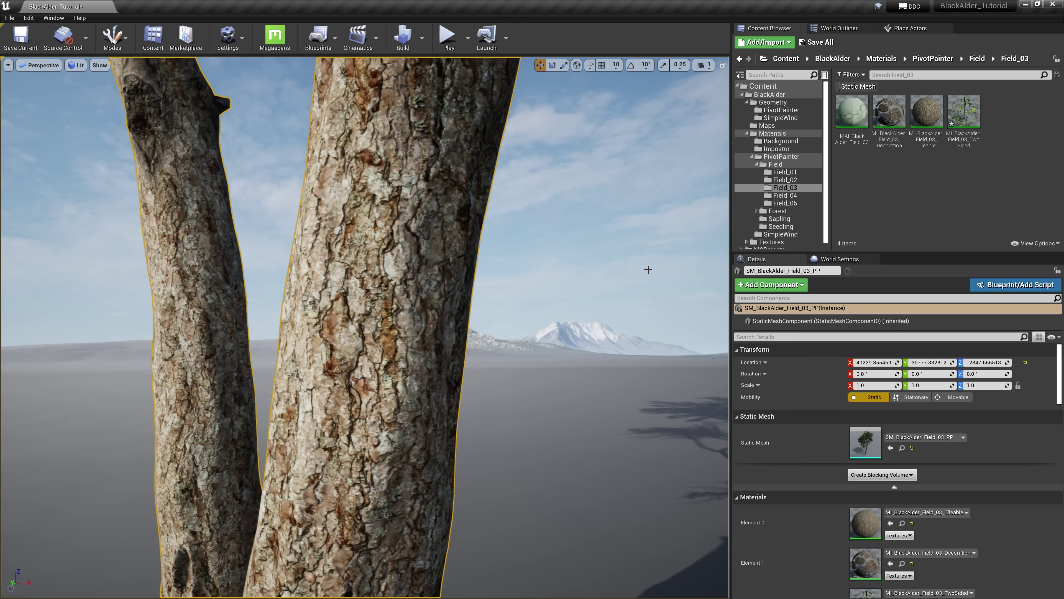
Open MI_BlackAlder_Field_03_Tileable and raise Bark Detail Amount slightly above 0.1.
double_click(930, 117)
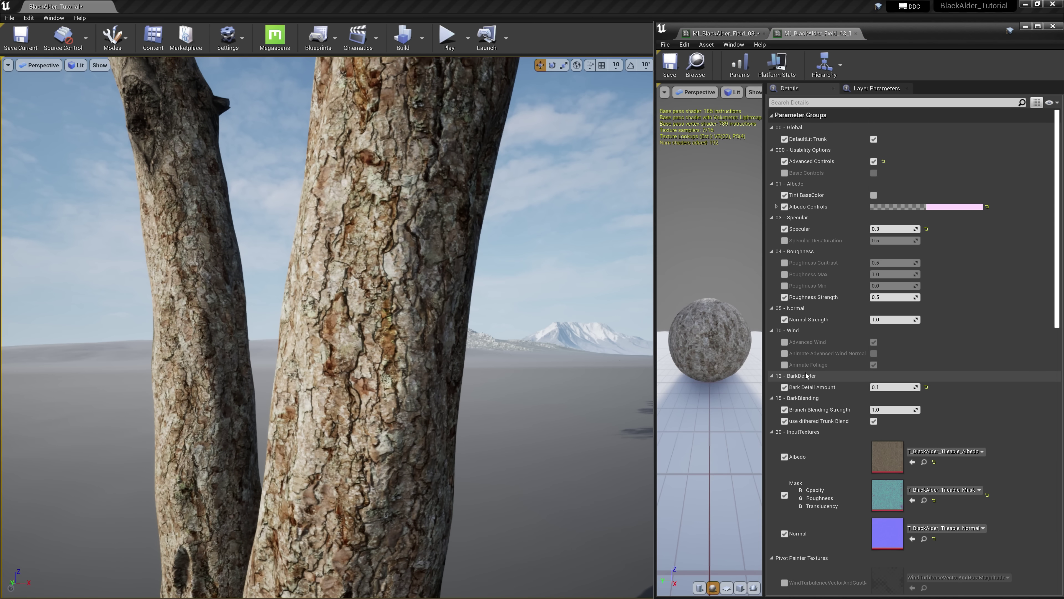
left_click_drag(889, 387, 899, 386)
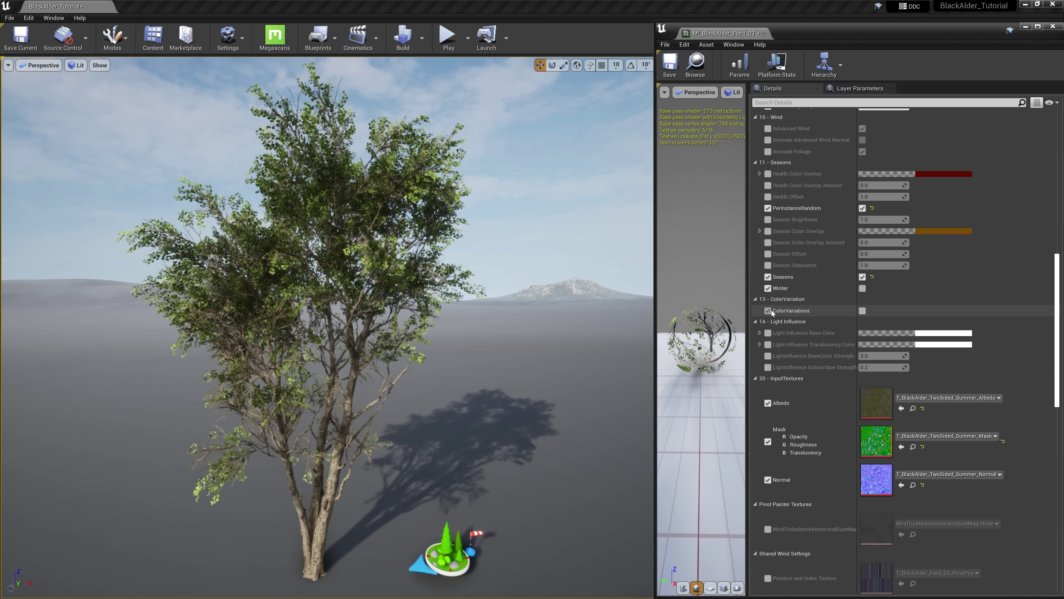
Enable ColorVariations on the leaves and paint more Black Alder trees across the landscape.
left_click(863, 311)
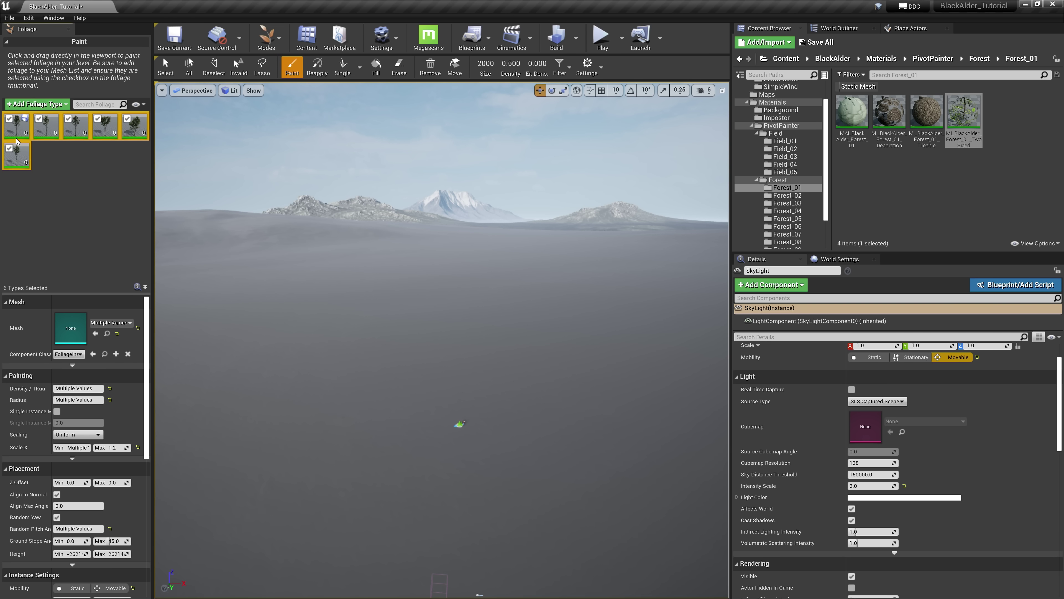
mouse_move(37, 130)
left_click(266, 38)
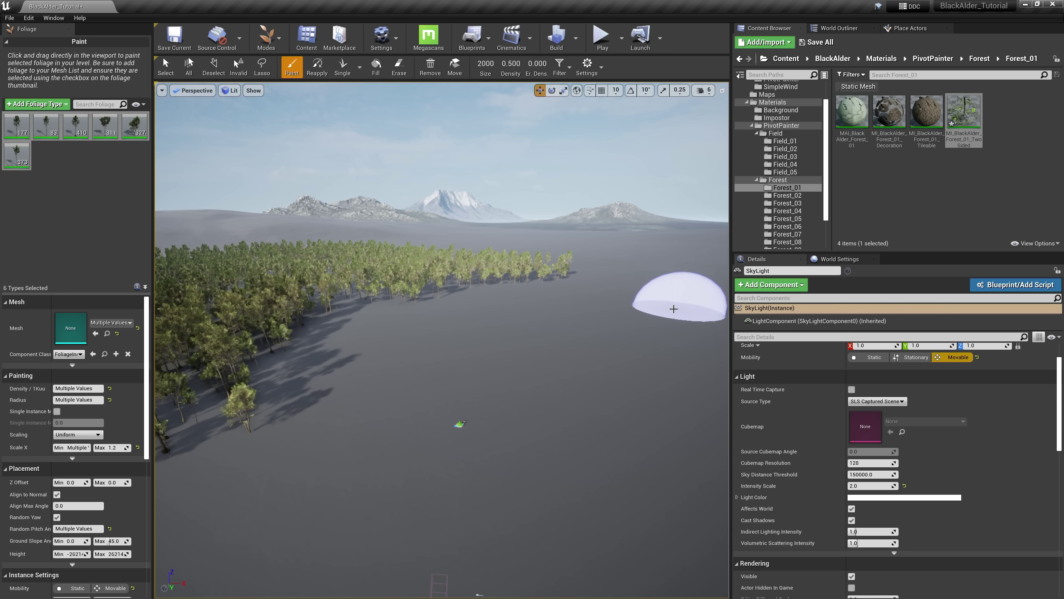
mouse_move(677, 296)
left_mouse_down()
mouse_move(598, 321)
mouse_move(685, 333)
mouse_move(730, 318)
mouse_move(704, 334)
mouse_move(700, 377)
mouse_move(727, 459)
mouse_move(728, 519)
mouse_move(695, 566)
mouse_move(635, 597)
mouse_move(609, 596)
mouse_move(677, 551)
mouse_move(718, 481)
mouse_move(708, 286)
left_mouse_up()
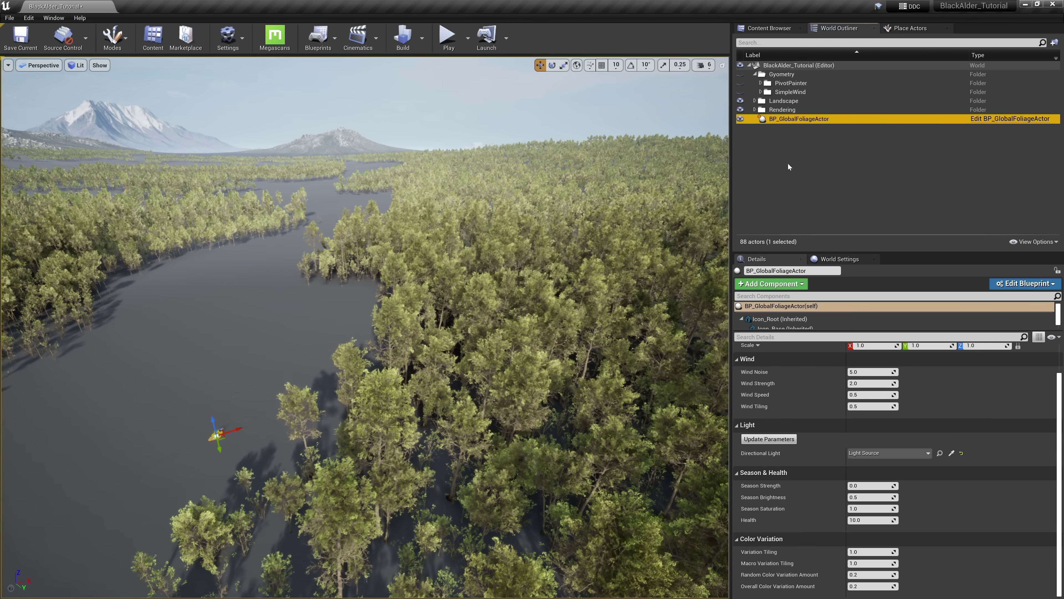
Strengthen Overall Color Variation Amount on BP_GlobalFoliageActor and tweak the macro variation tiling.
left_click_drag(859, 583, 823, 574)
left_click_drag(872, 563, 863, 563)
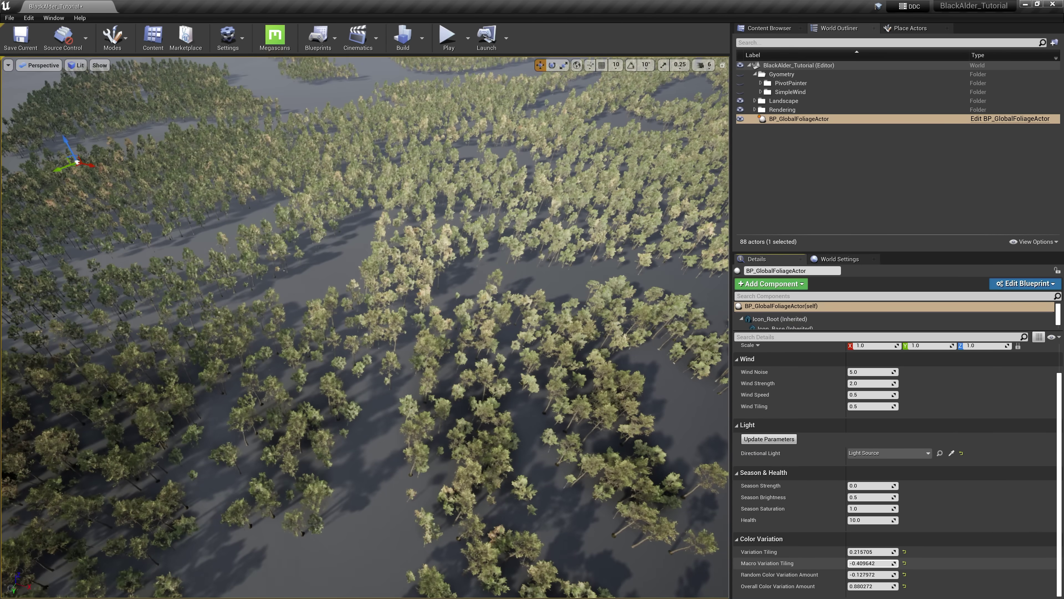
left_click_drag(872, 563, 888, 563)
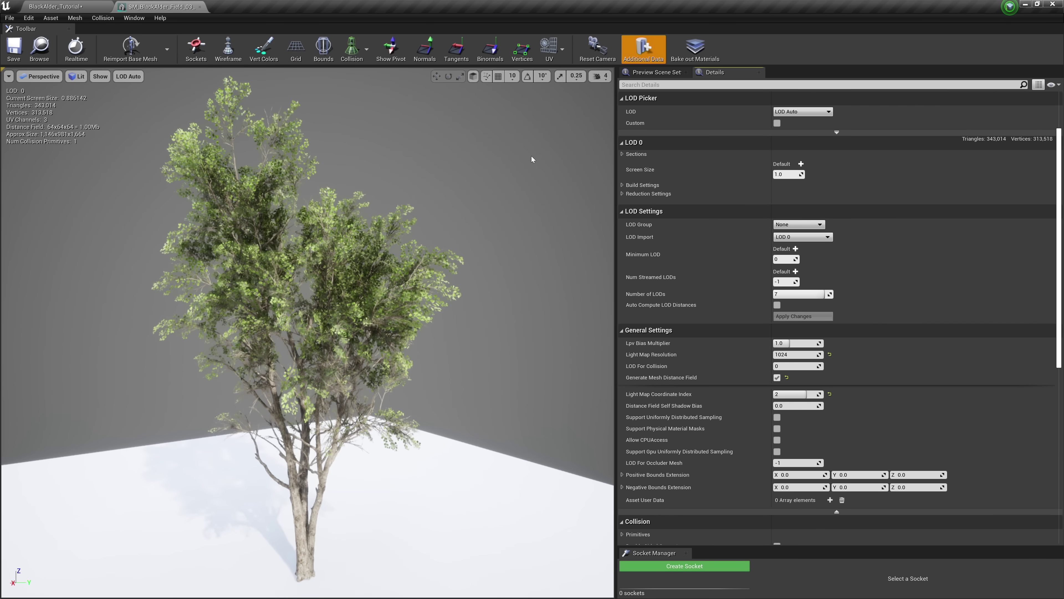
Expand the tree mesh's LOD0–LOD6 list and preview it at LOD 5.
left_click(740, 133)
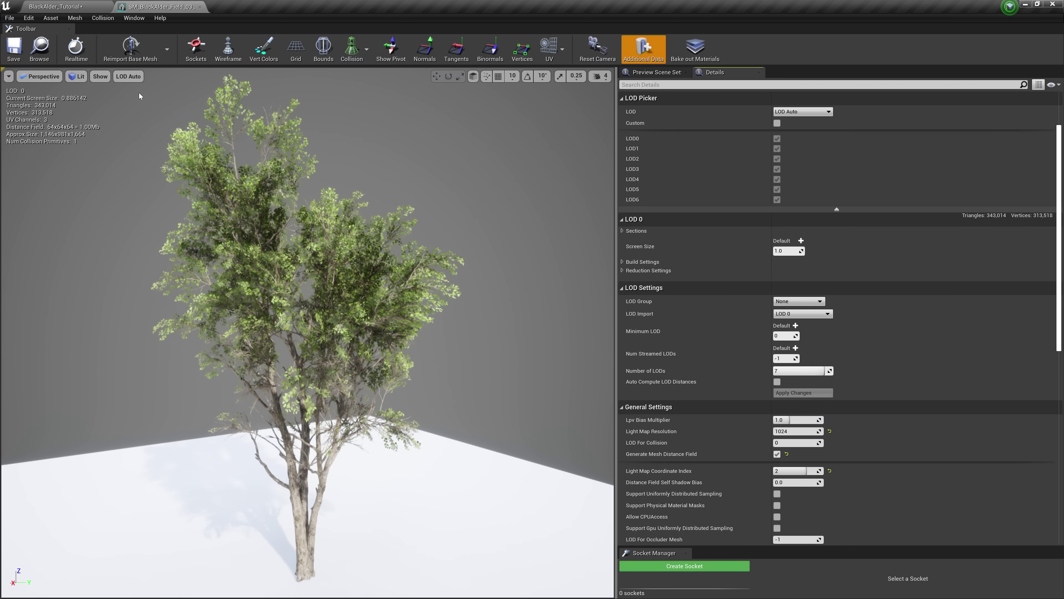
scroll(370, 311, "down", 10)
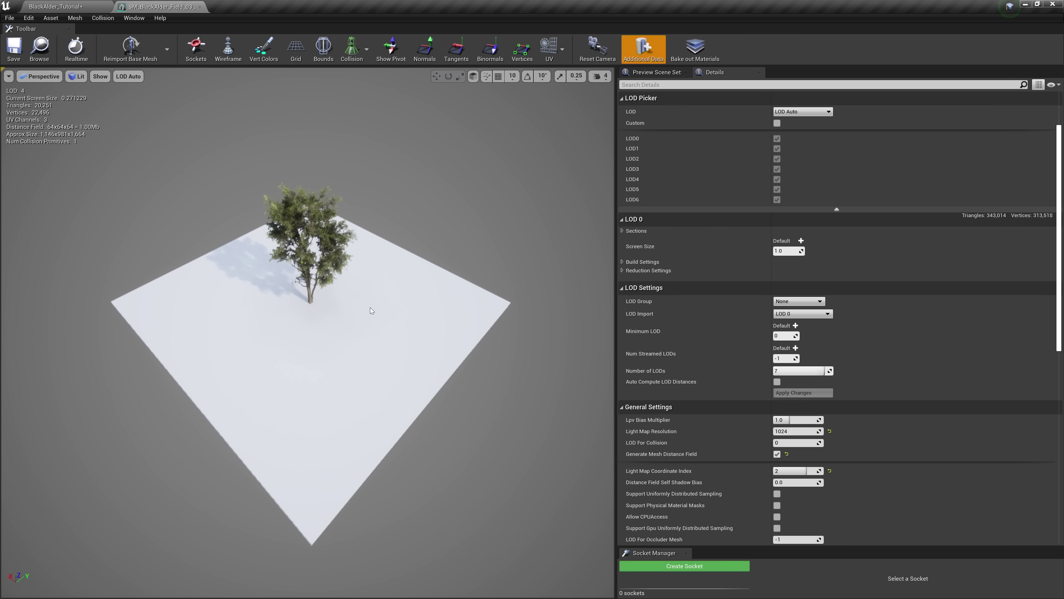
left_click(128, 76)
left_click(133, 161)
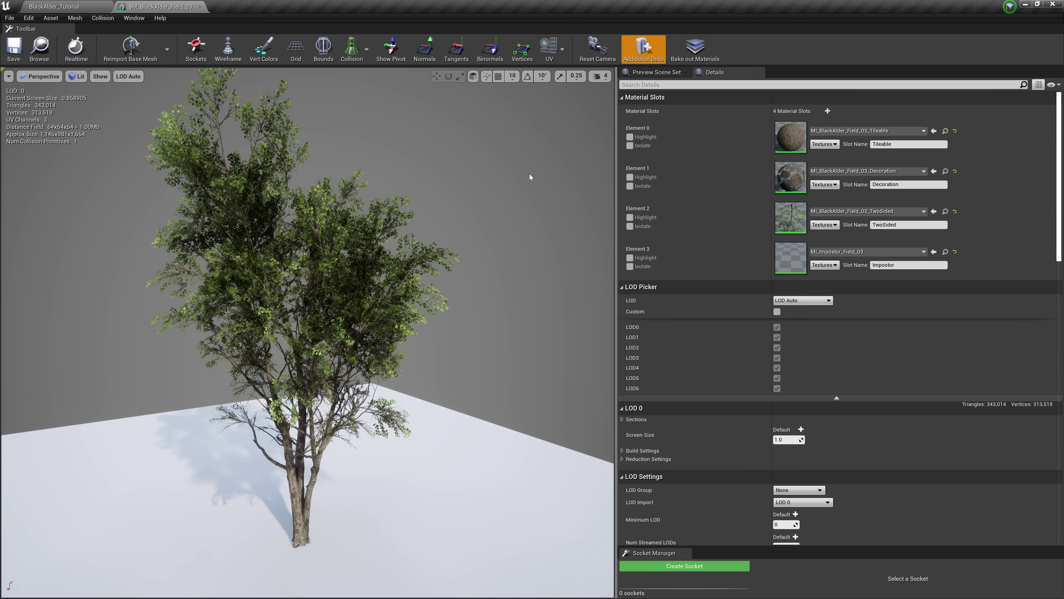
Open the TwoSided leaf material's summer albedo texture and set its Maximum Texture Size to 4096.
double_click(784, 214)
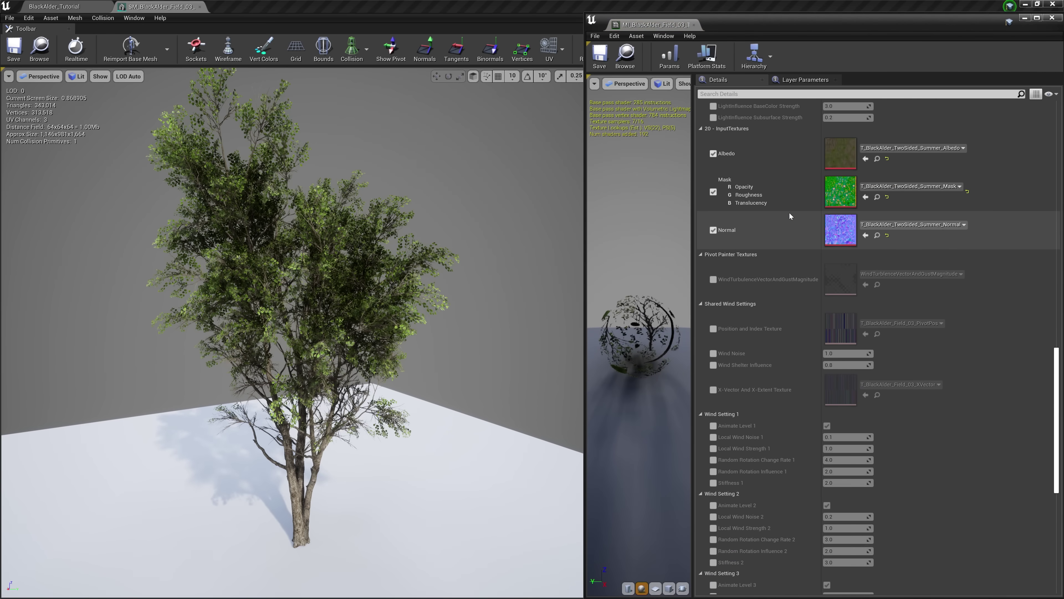
double_click(851, 157)
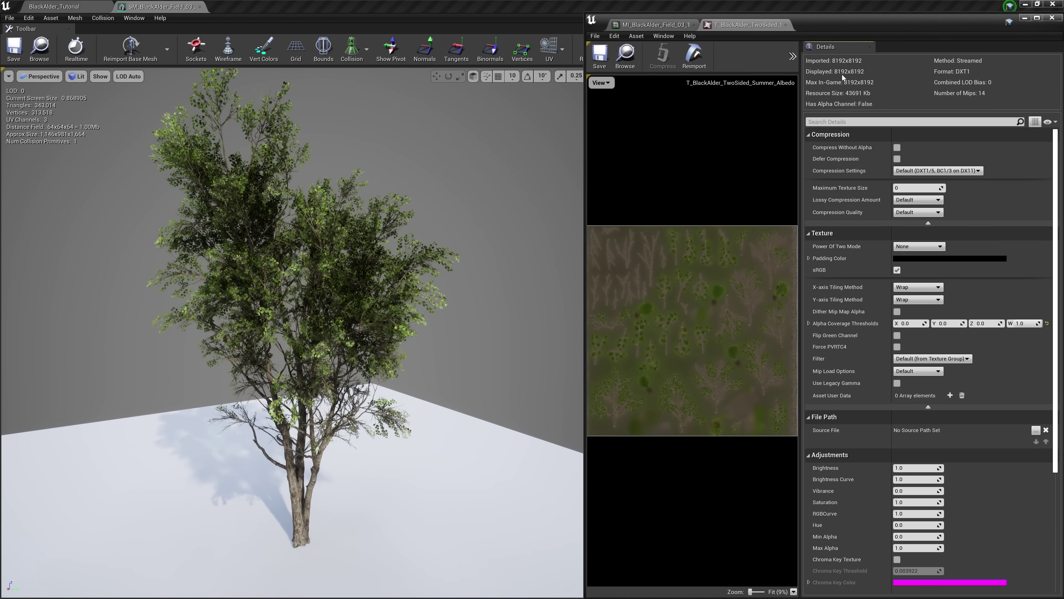
left_click(906, 189)
type("4096")
key("Return")
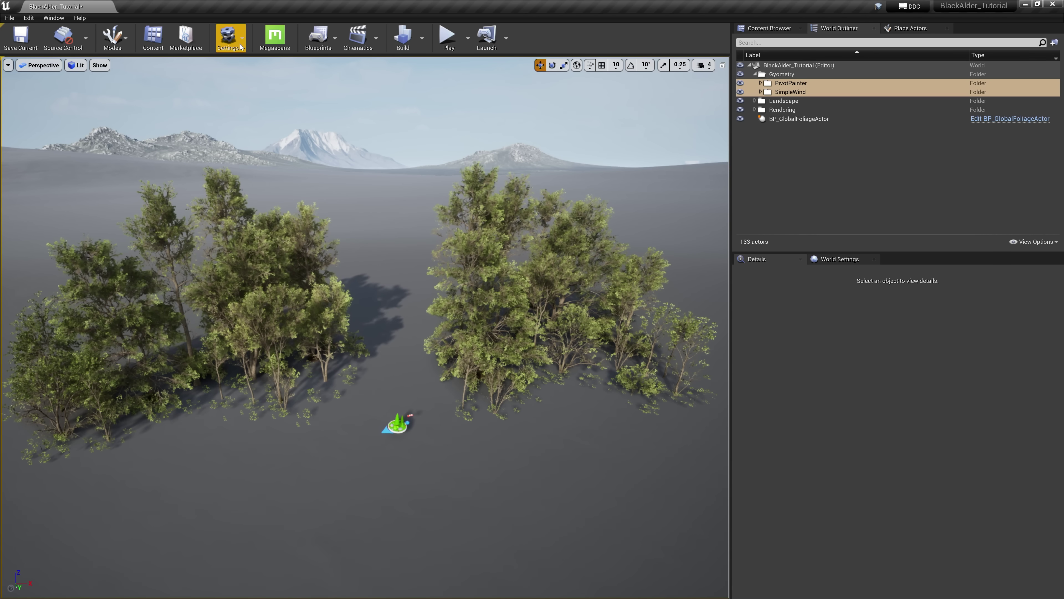
Change the Material Quality Level in Settings and return the viewport to Lit.
left_click(231, 40)
mouse_move(261, 185)
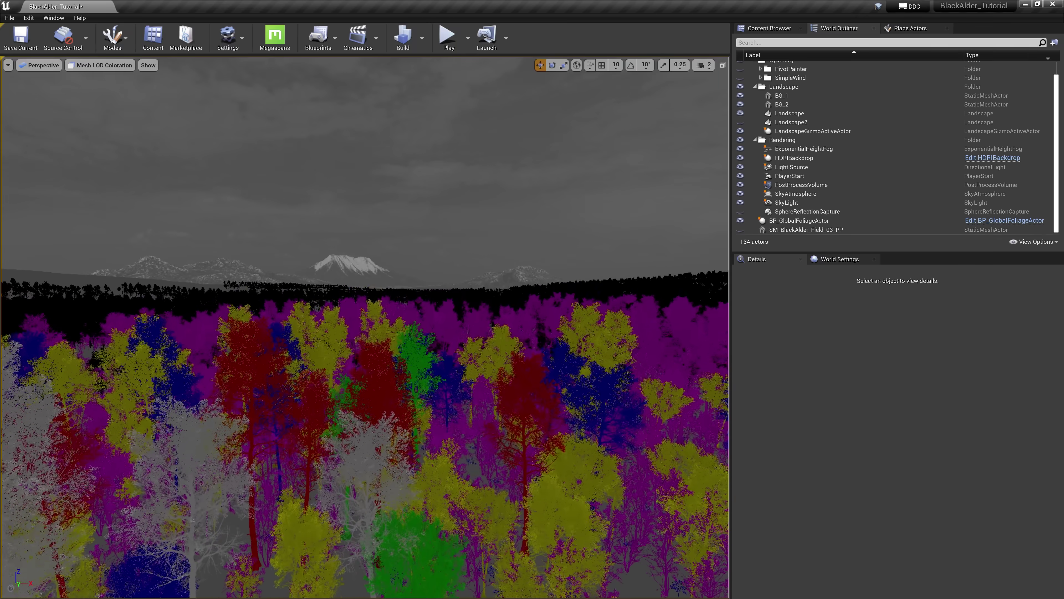
key("alt+4")
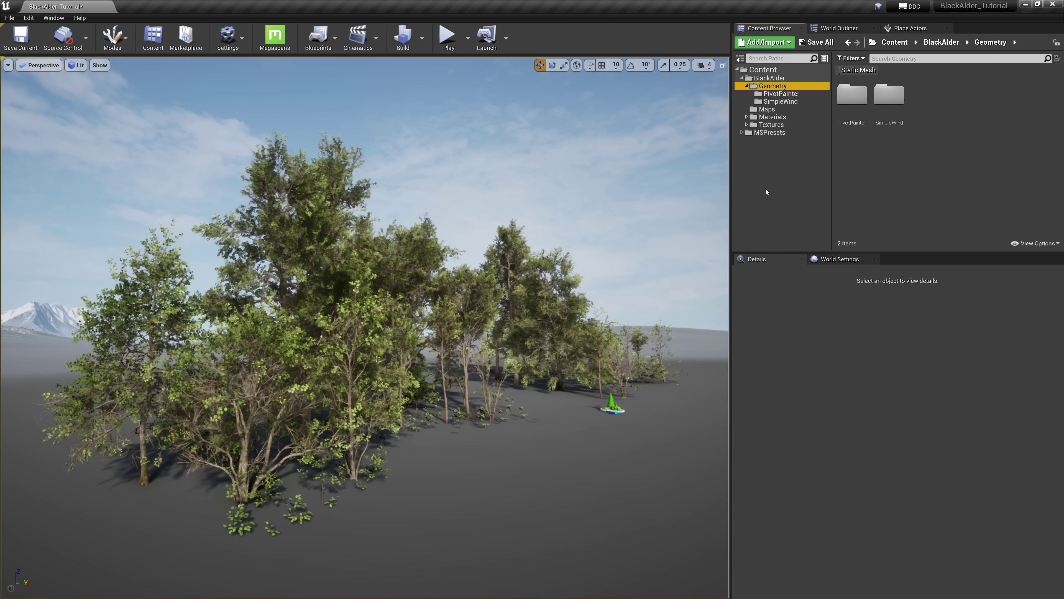
Select the eight PivotPainter sapling meshes, then browse into the SimpleWind geometry folder.
double_click(852, 94)
left_click_drag(1057, 143, 1057, 184)
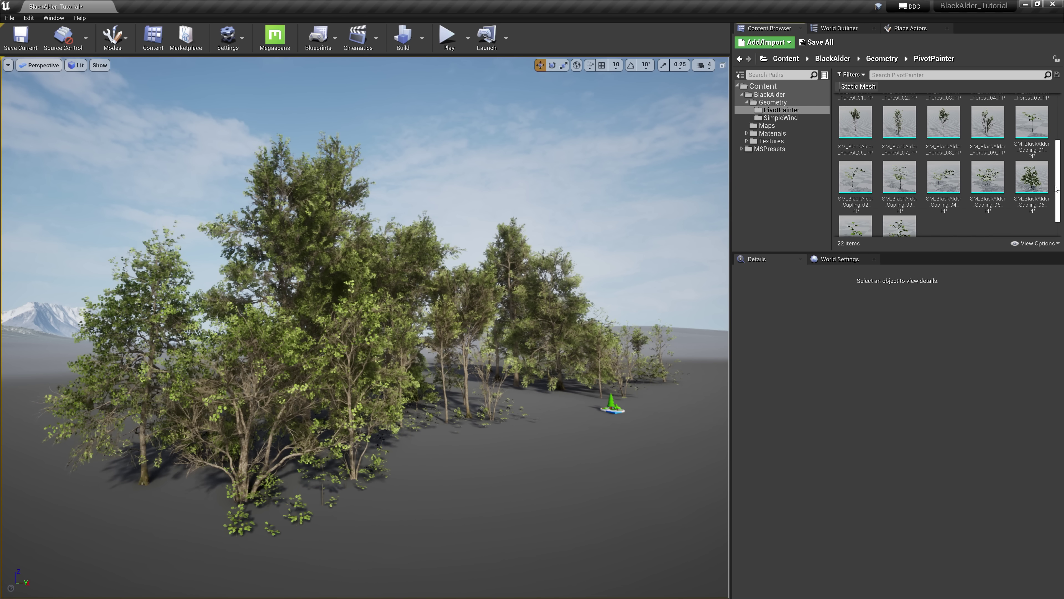
left_click(1019, 134)
left_click(900, 226, "shift")
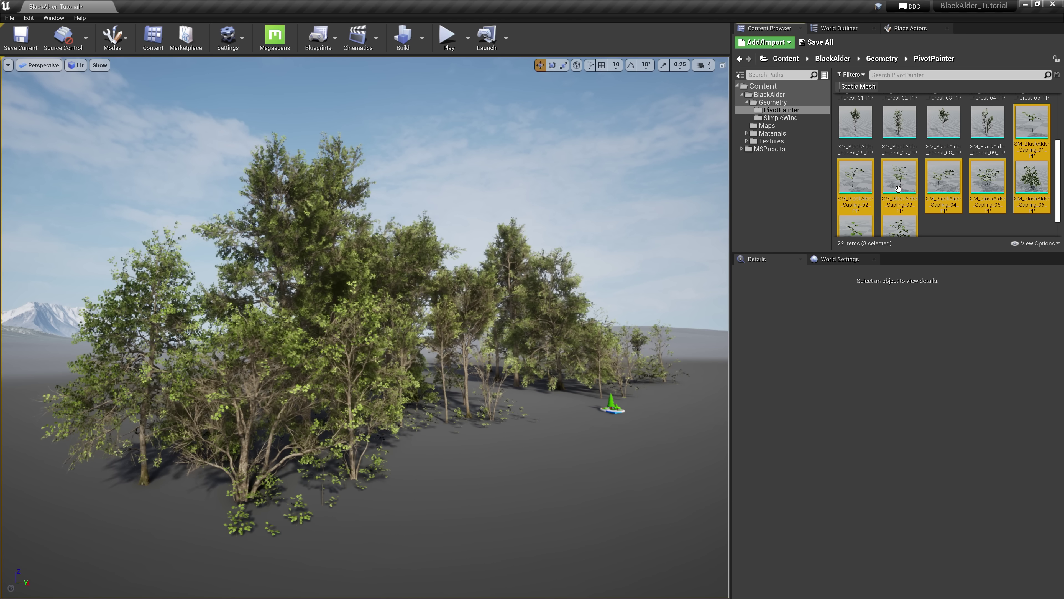
left_click(764, 102)
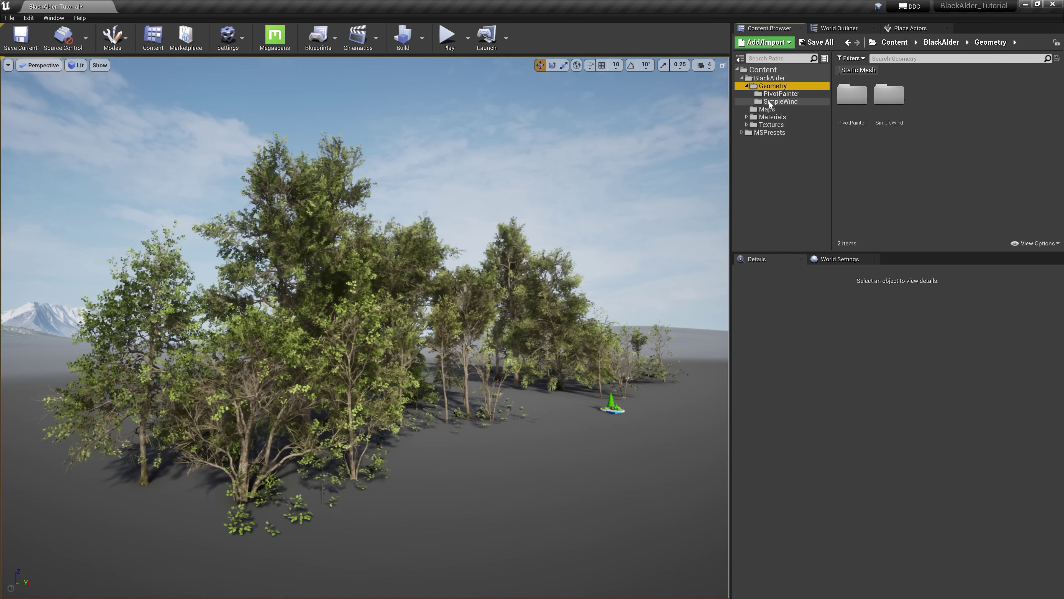
double_click(894, 99)
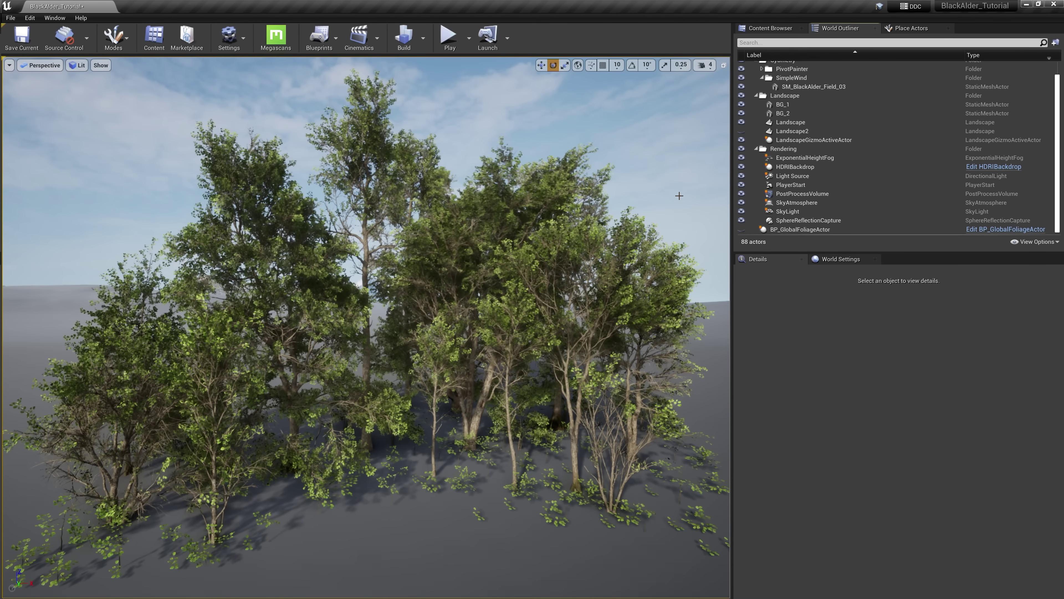
On BP_GlobalFoliageActor, shift the orange Season Color Overlay toward magenta in the colour picker.
double_click(800, 229)
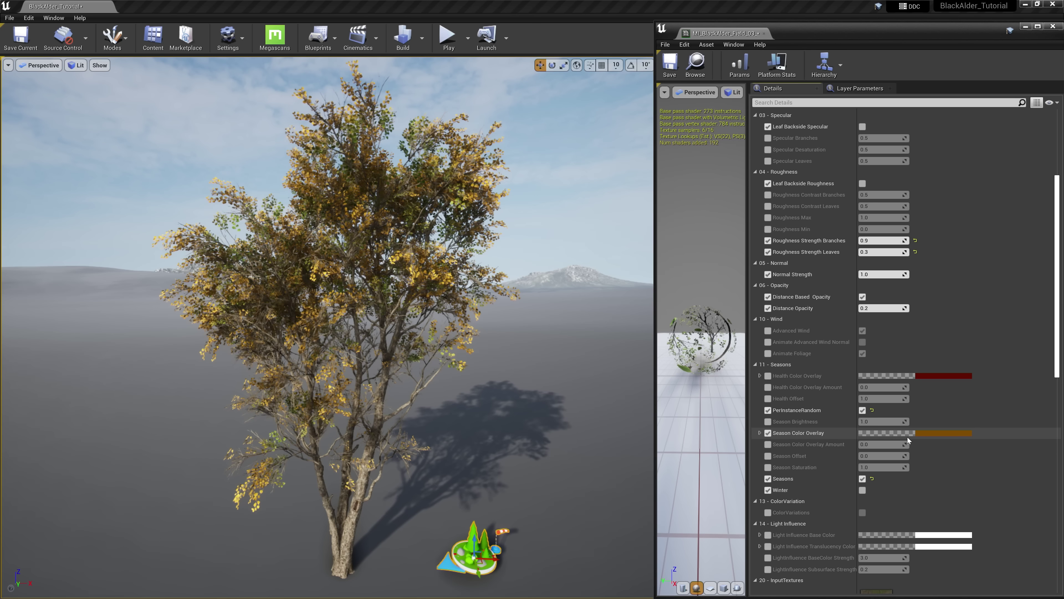
left_click(926, 433)
left_click_drag(818, 414, 800, 362)
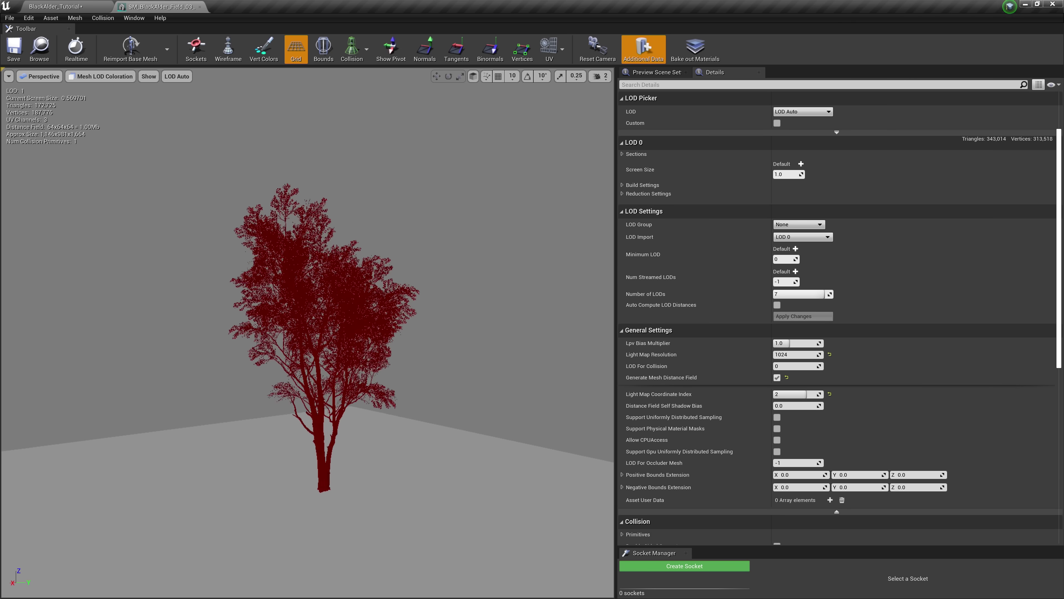